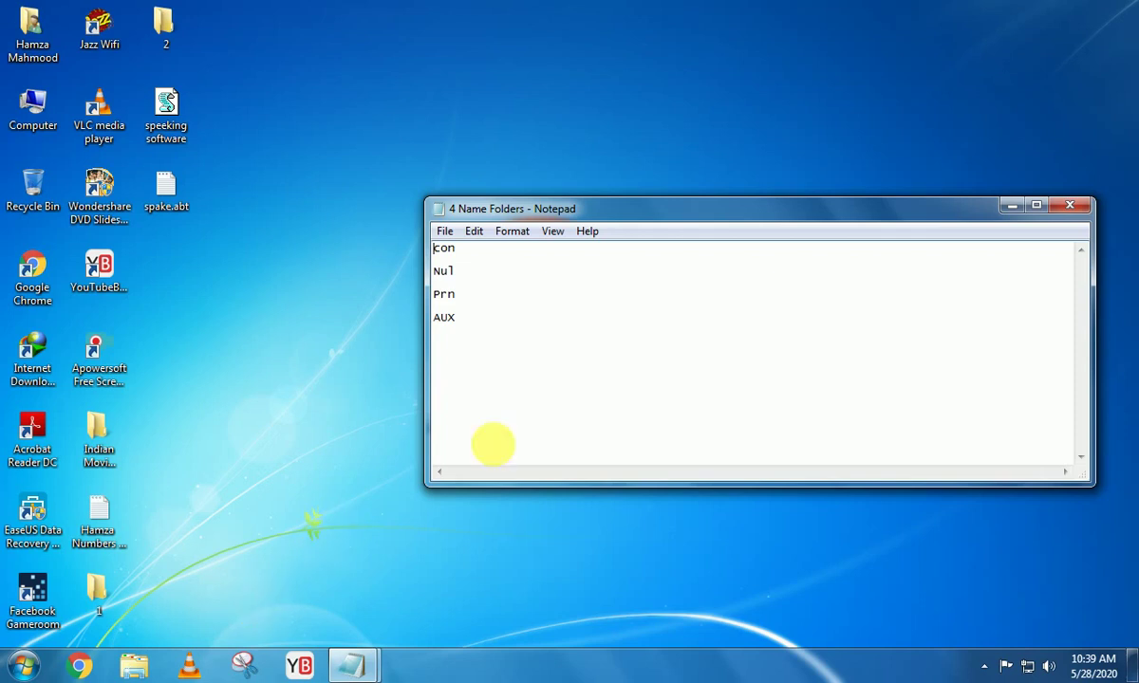
# - Move the folder-names note aside and bring up the Dec note to read its list of tricks, minimizing it when done
pyautogui.moveTo(690, 219); pyautogui.dragTo(582, 236)
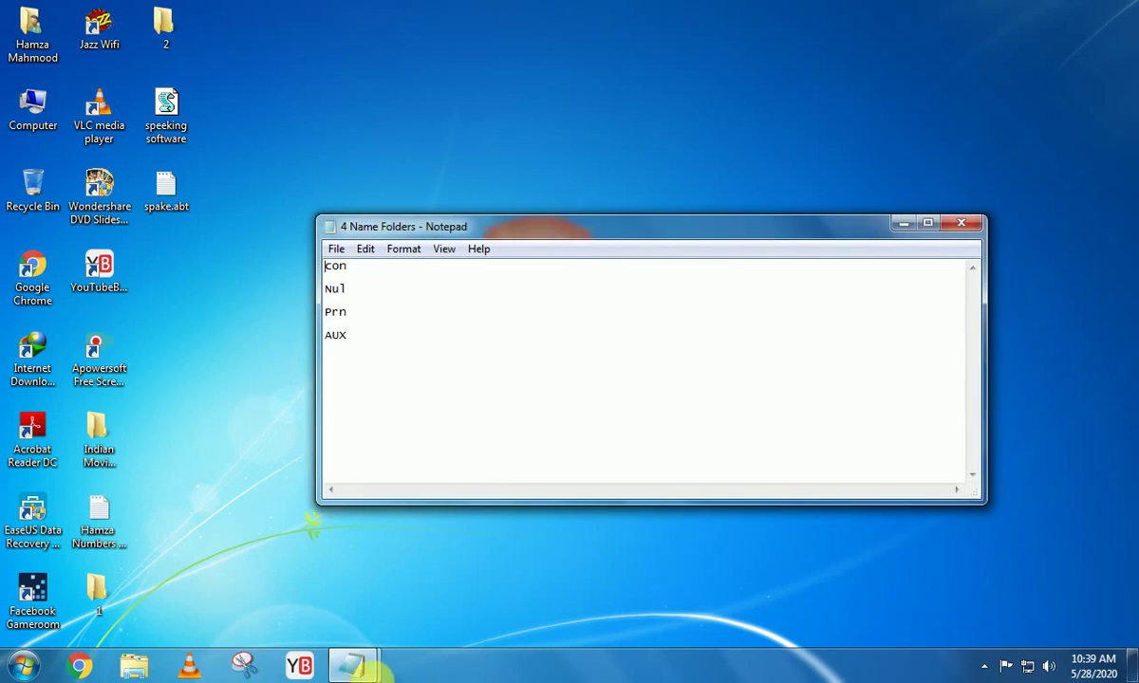
pyautogui.moveTo(354, 667)
pyautogui.click(316, 616)
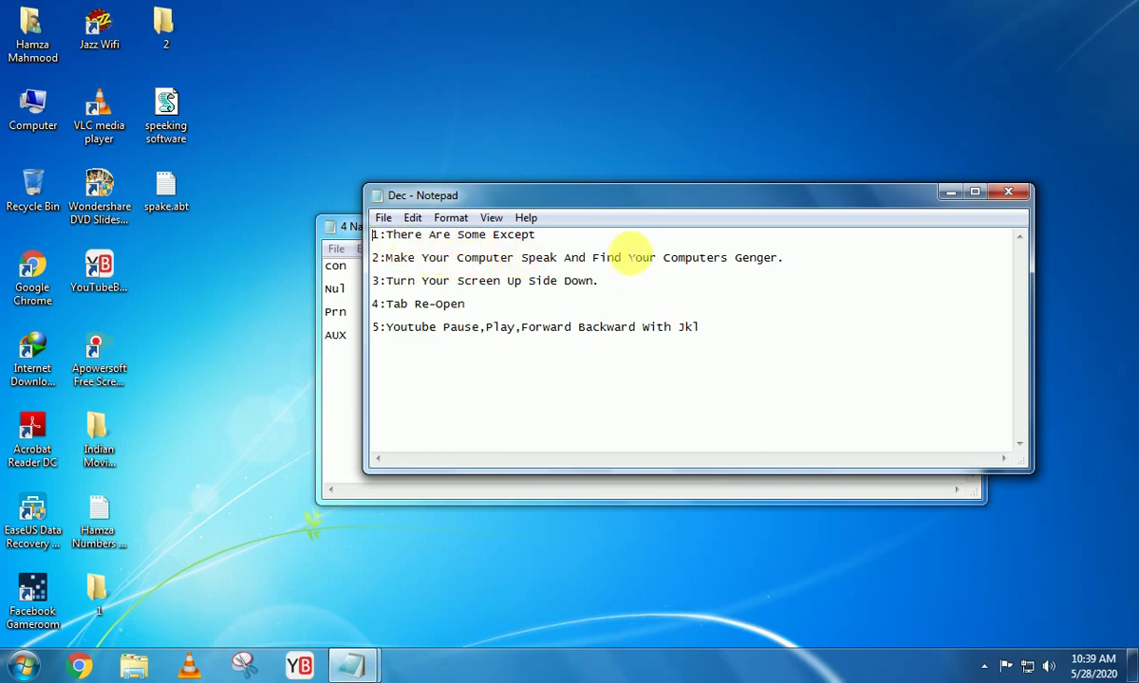
pyautogui.click(949, 193)
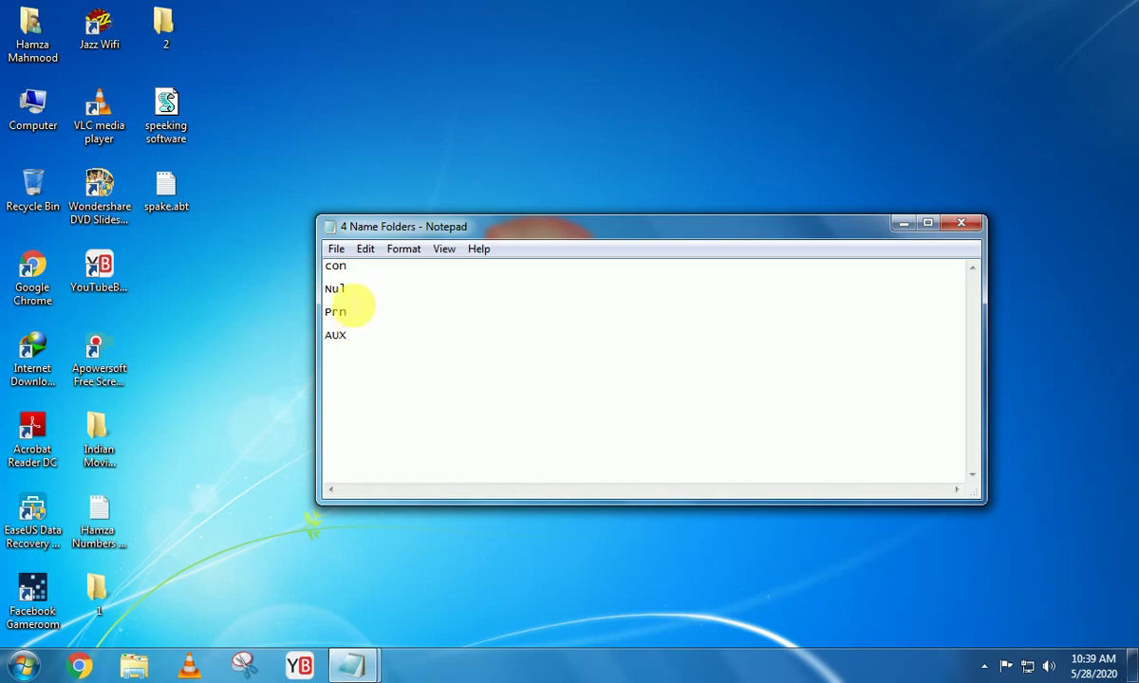
# - Copy the word "con" from the note, create a new desktop folder and try to name it "con"
pyautogui.doubleClick(335, 266)
pyautogui.hotkey('ctrl', 'c')
pyautogui.click(403, 162)
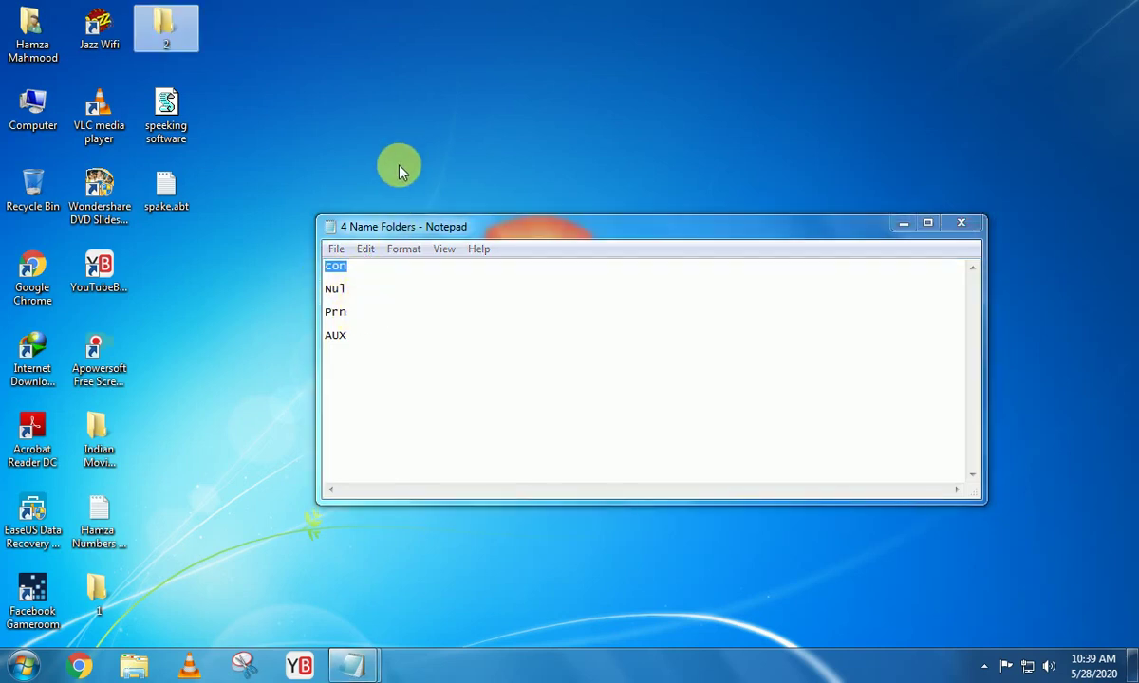
pyautogui.hotkey('ctrl', 'shift', 'n')
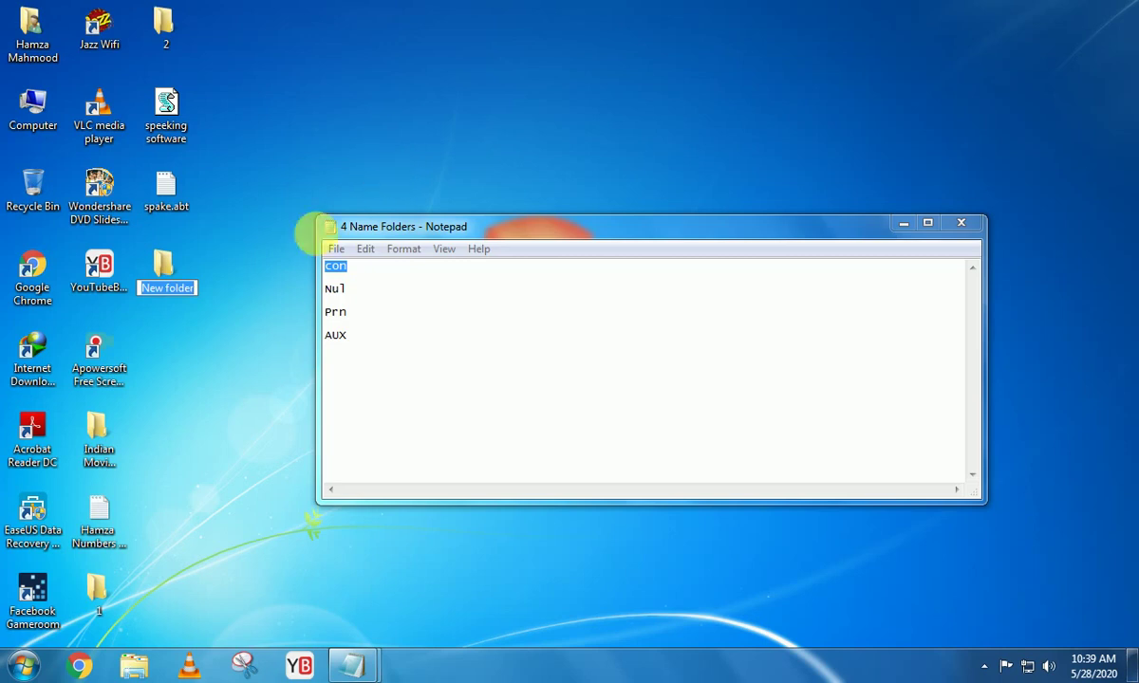
pyautogui.hotkey('ctrl', 'v')
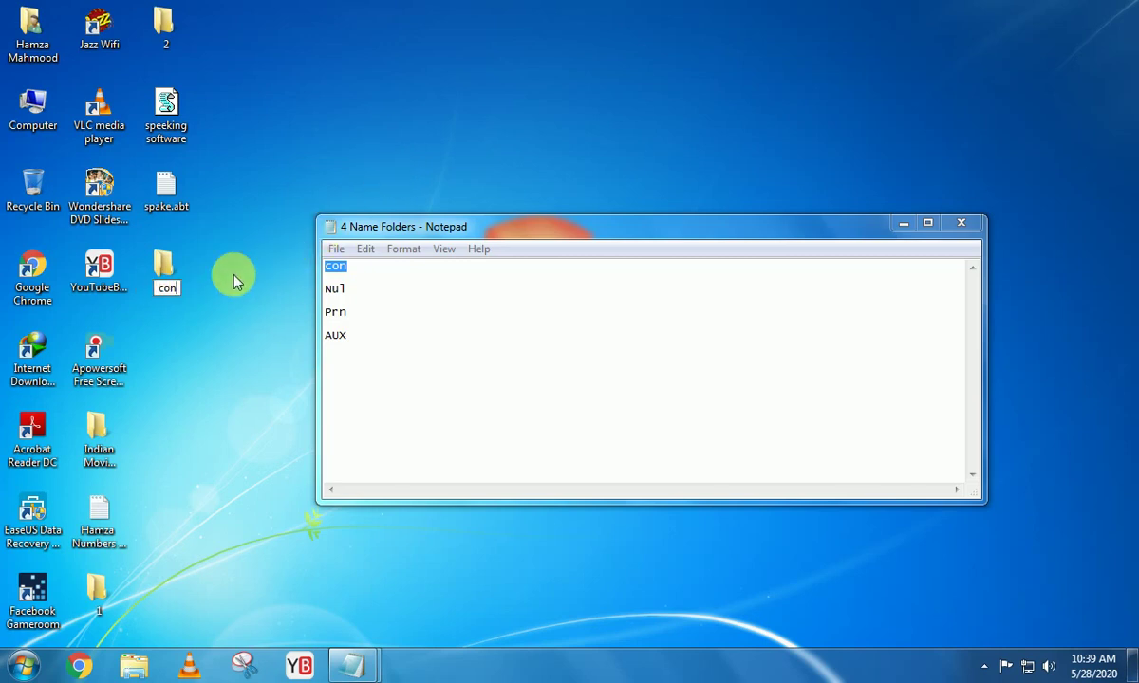
pyautogui.press('Return')
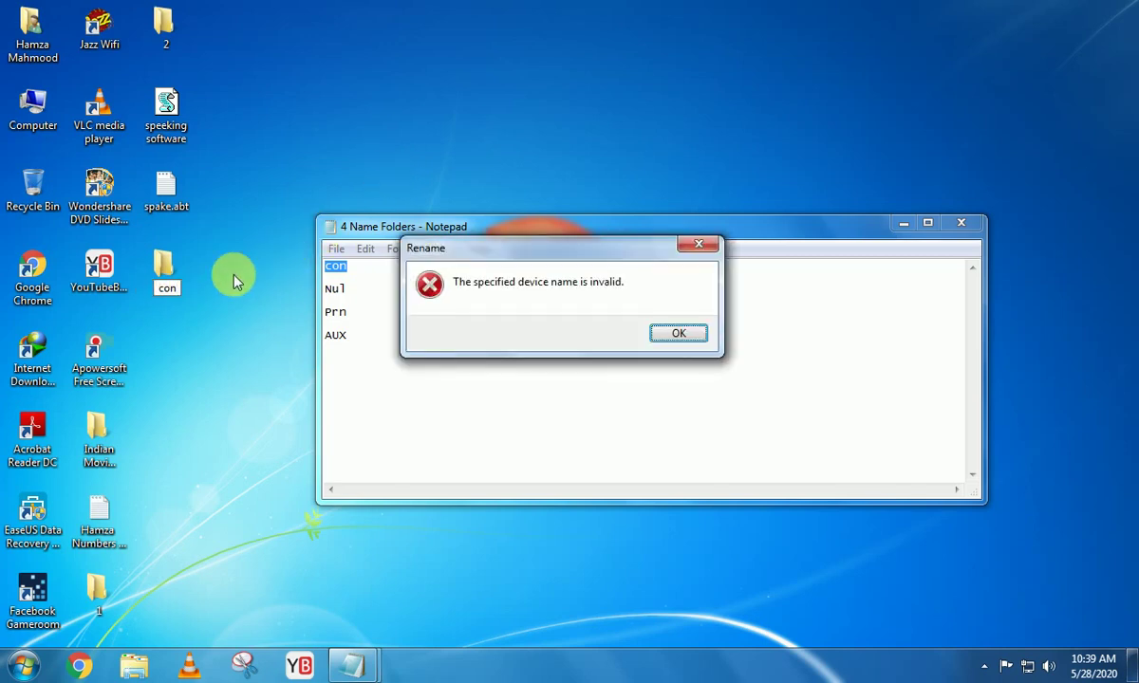
pyautogui.press('Return')
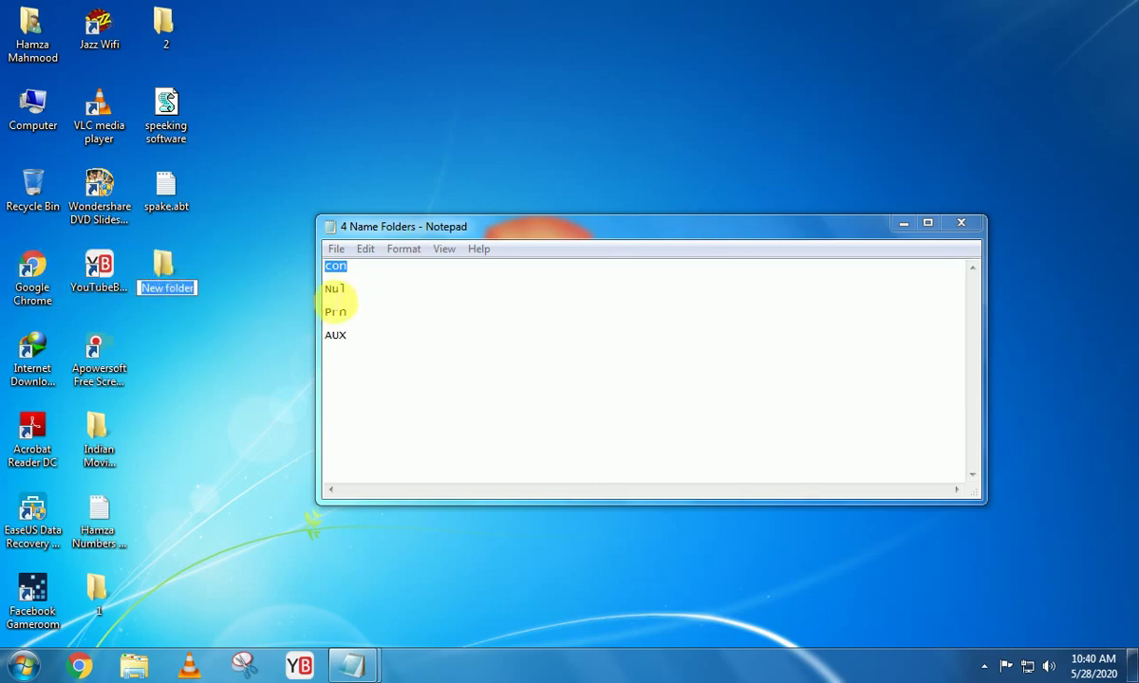
# - Try to name the new desktop folder "nul", "prn" and "aux" in turn
pyautogui.write('nul')
pyautogui.click(171, 328)
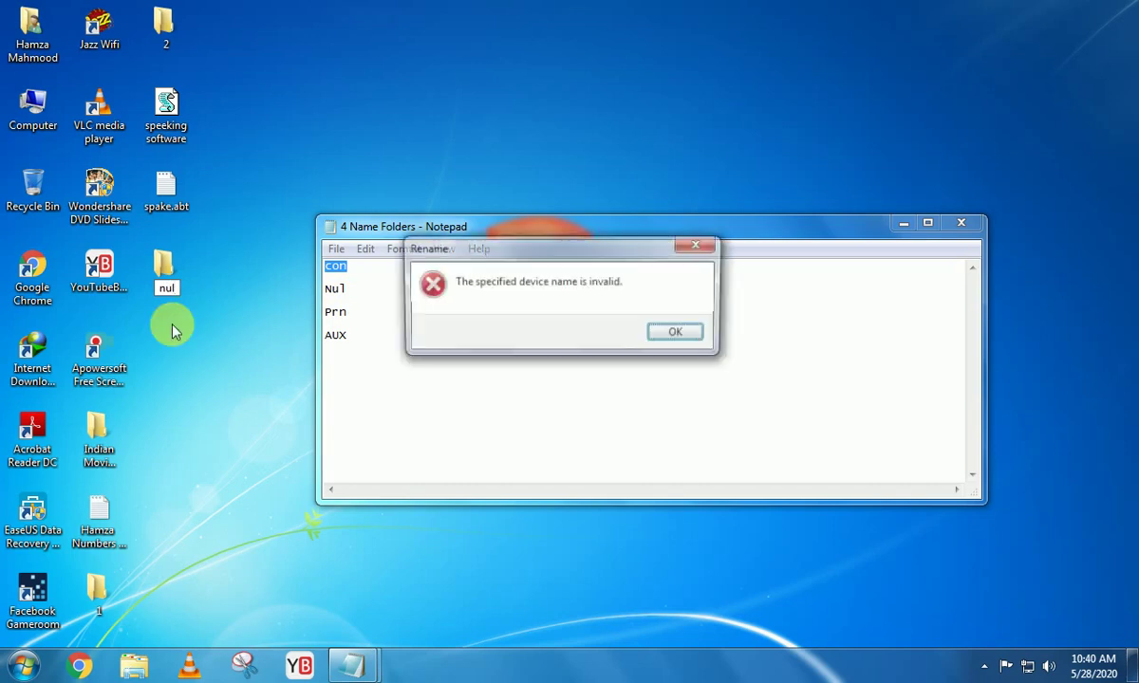
pyautogui.press('Return')
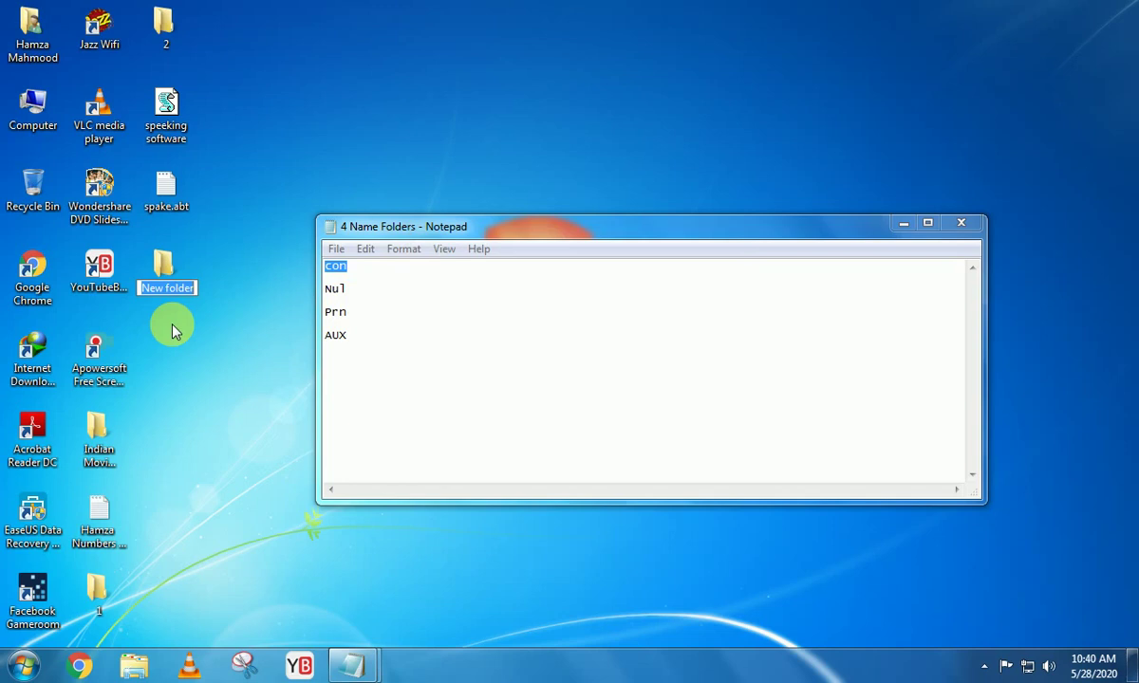
pyautogui.write('prn')
pyautogui.click(172, 327)
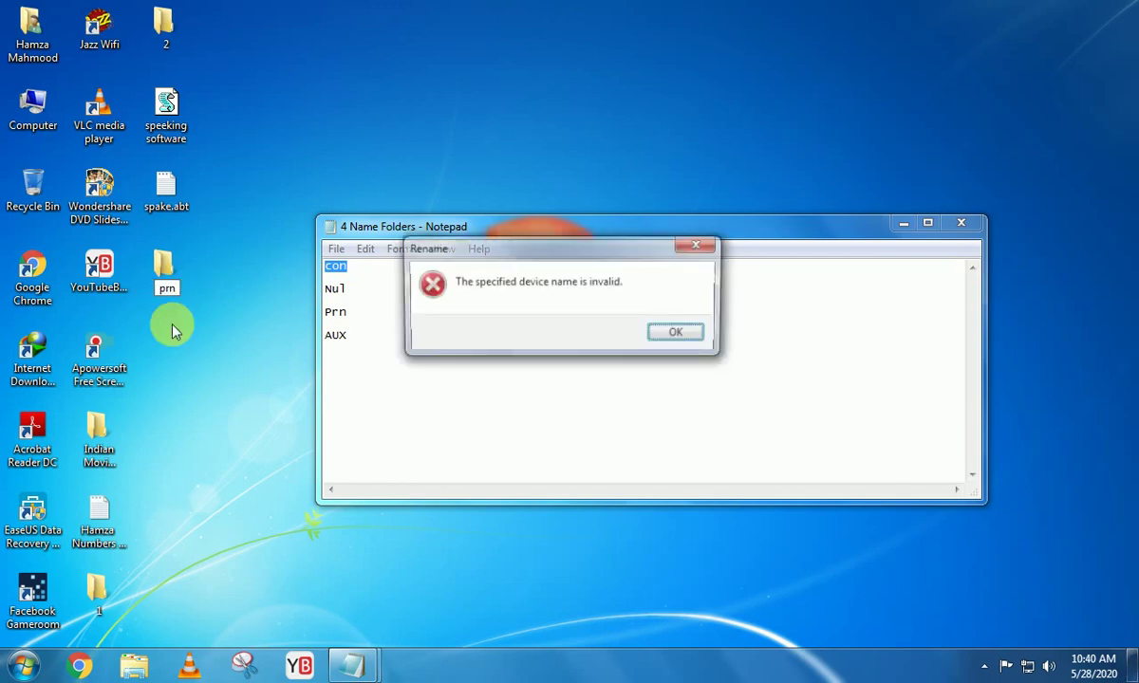
pyautogui.press('Return')
pyautogui.write('a')
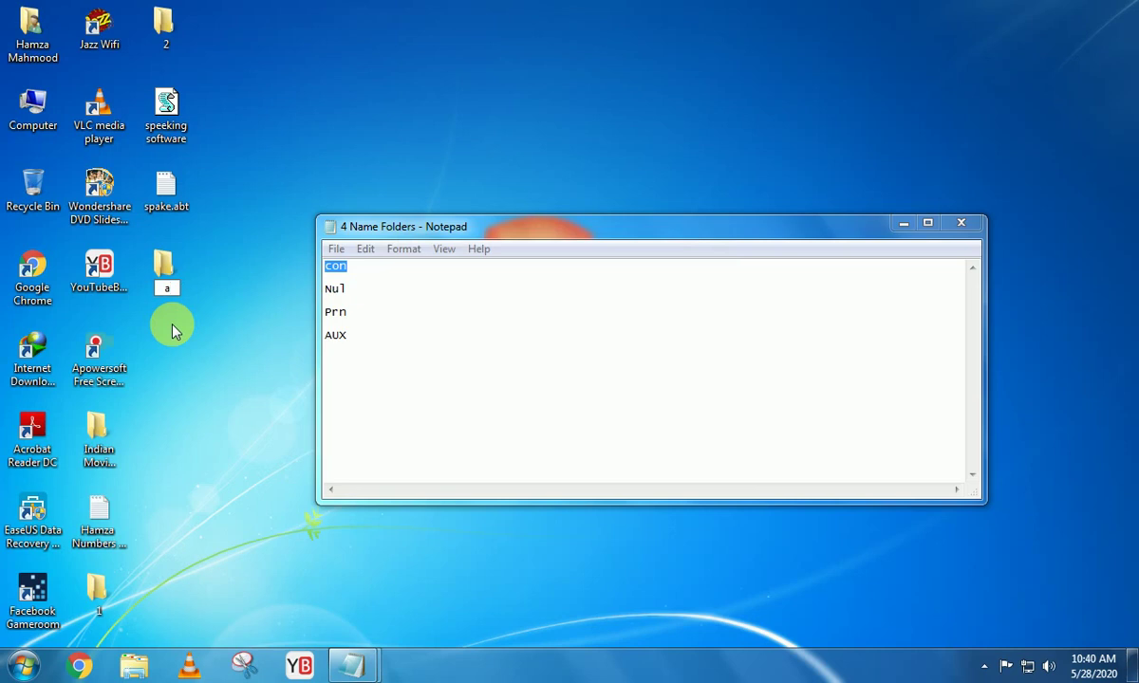
pyautogui.write('ux')
pyautogui.click(172, 327)
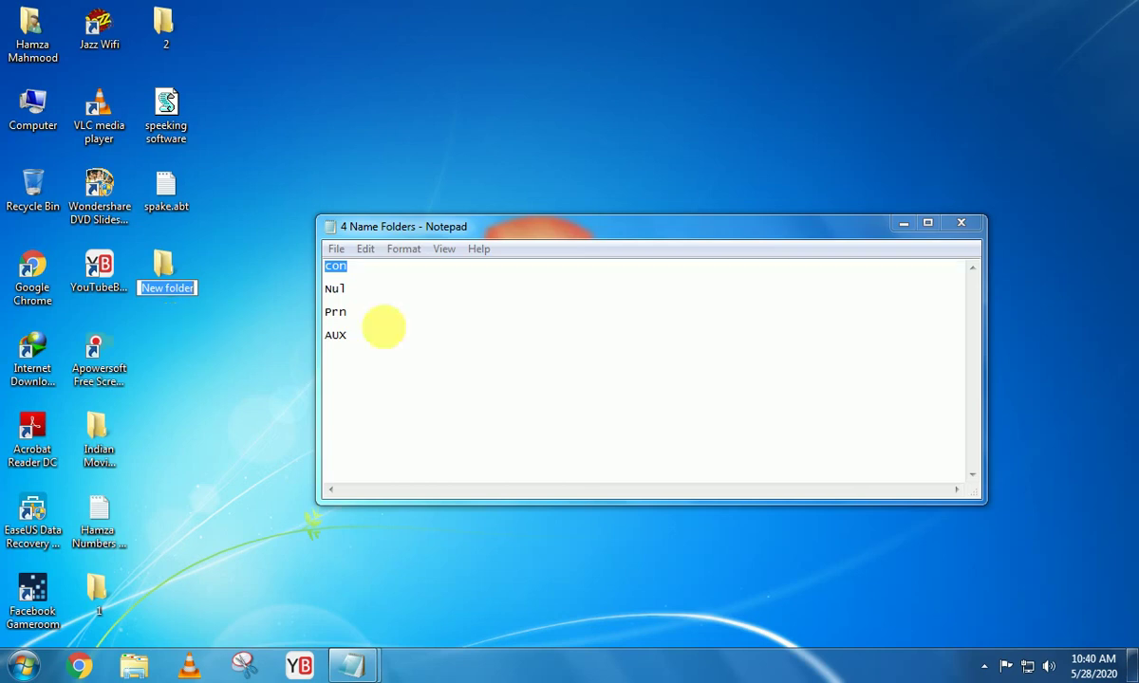
# - Close the folder-names note and check the Dec note for the next trick, minimizing it when done
pyautogui.click(952, 224)
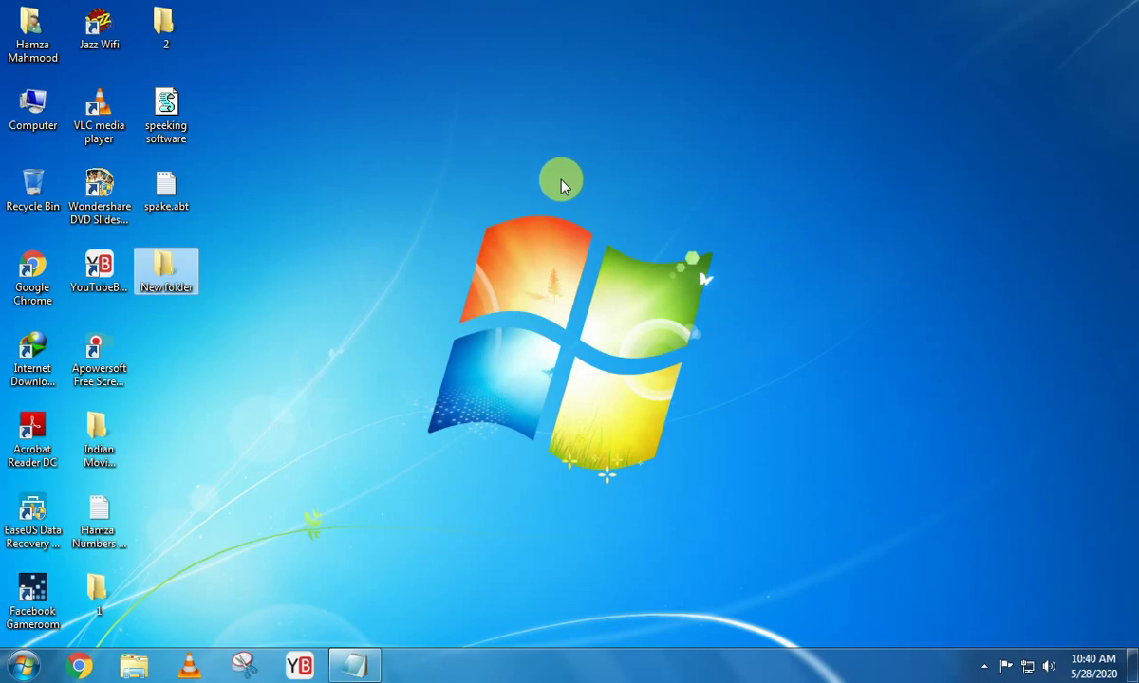
pyautogui.click(561, 185)
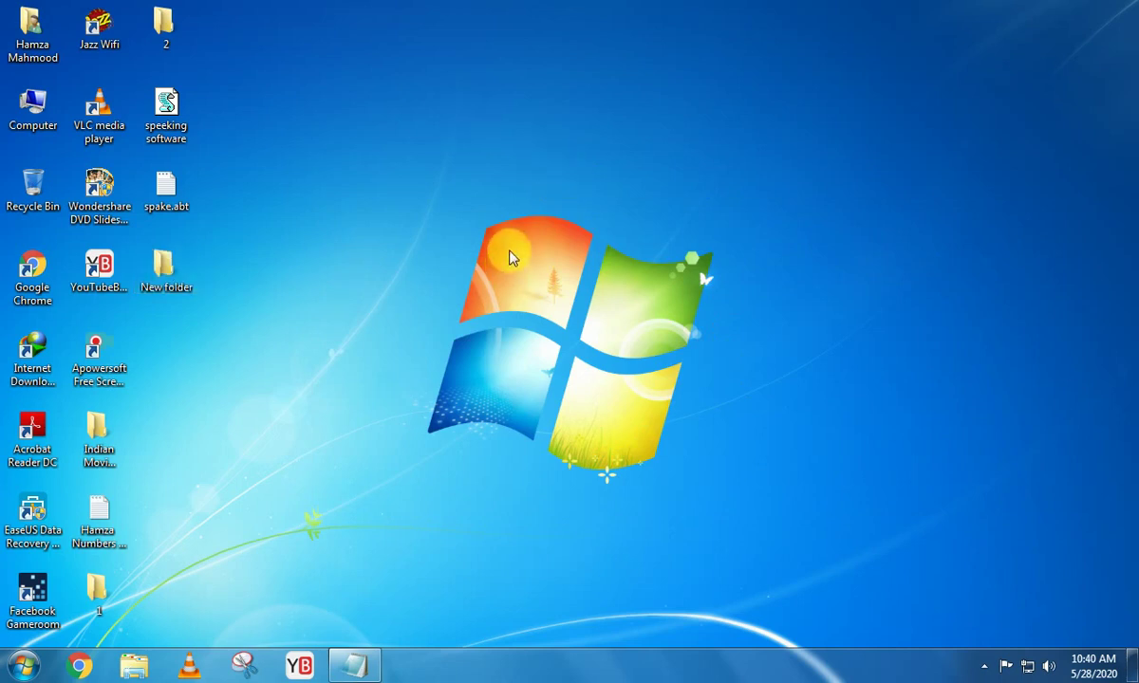
pyautogui.click(354, 665)
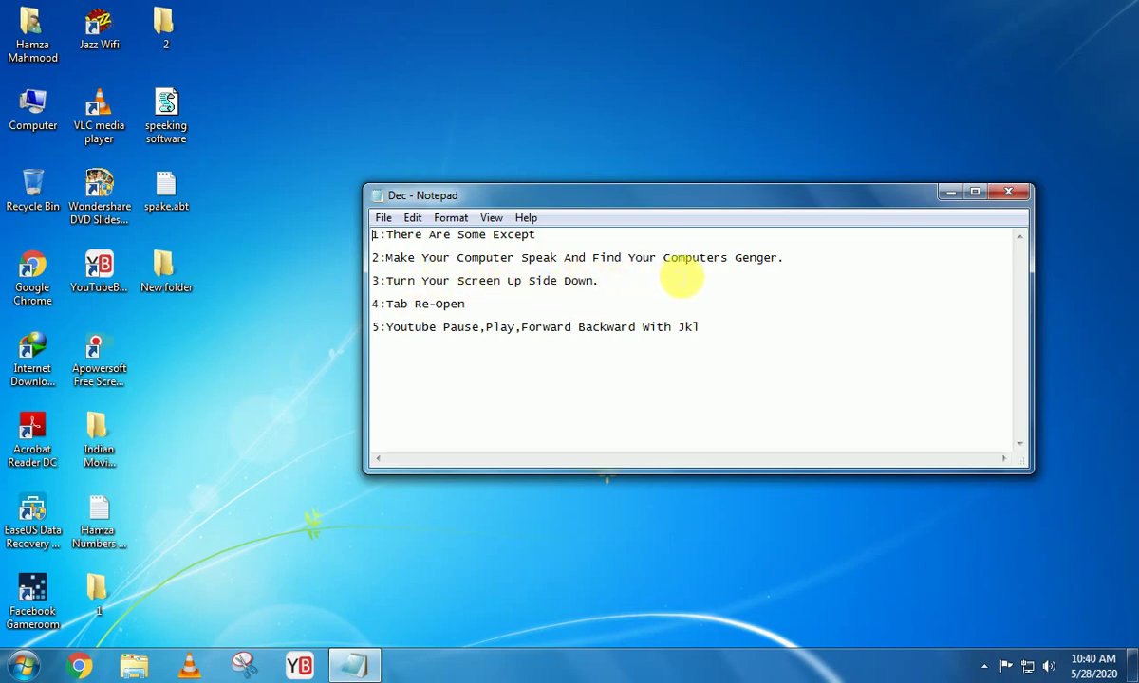
pyautogui.click(950, 193)
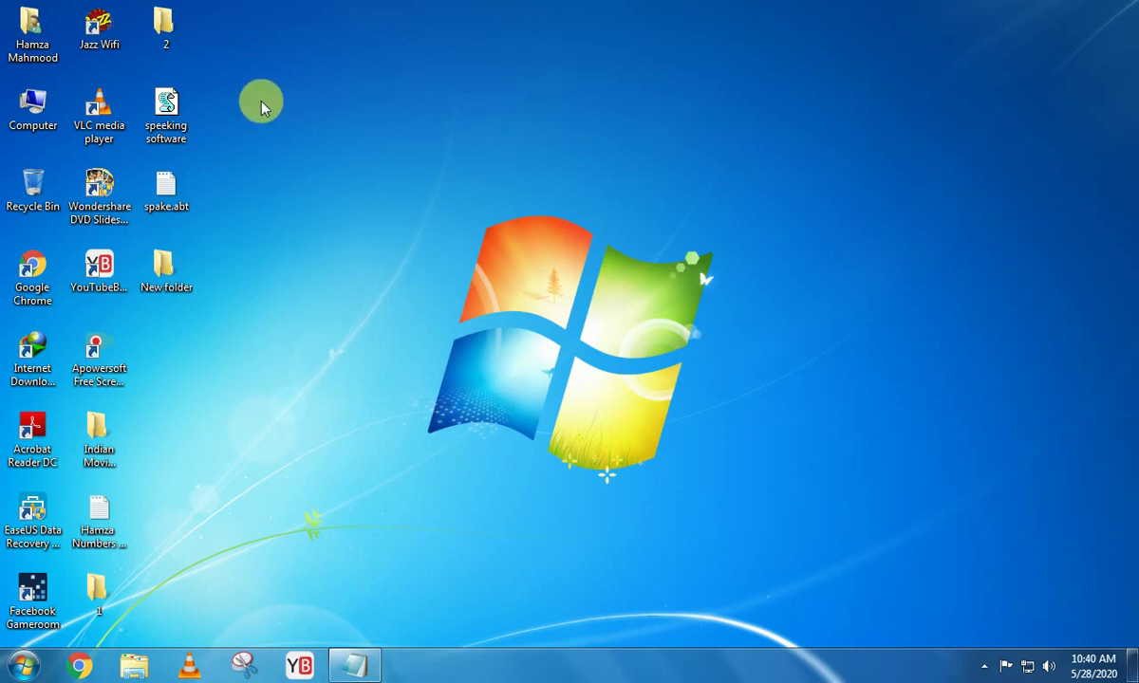
# - Run the "speeking software" script from the desktop and have it speak "hello"
pyautogui.click(157, 132)
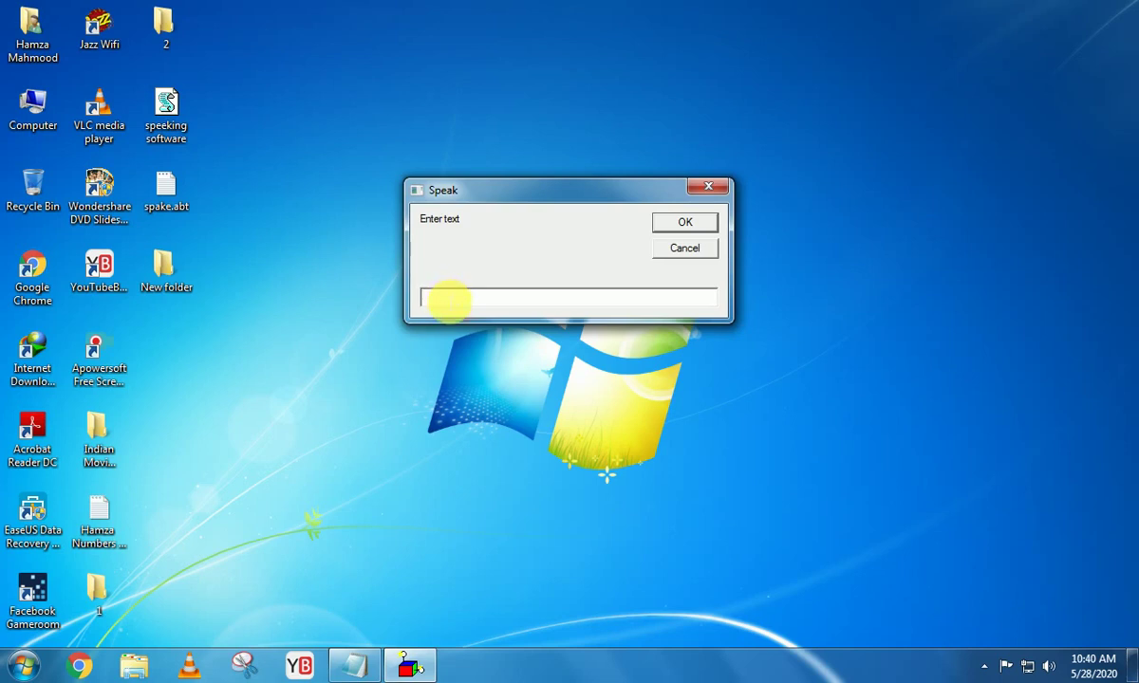
pyautogui.moveTo(503, 186); pyautogui.dragTo(557, 234)
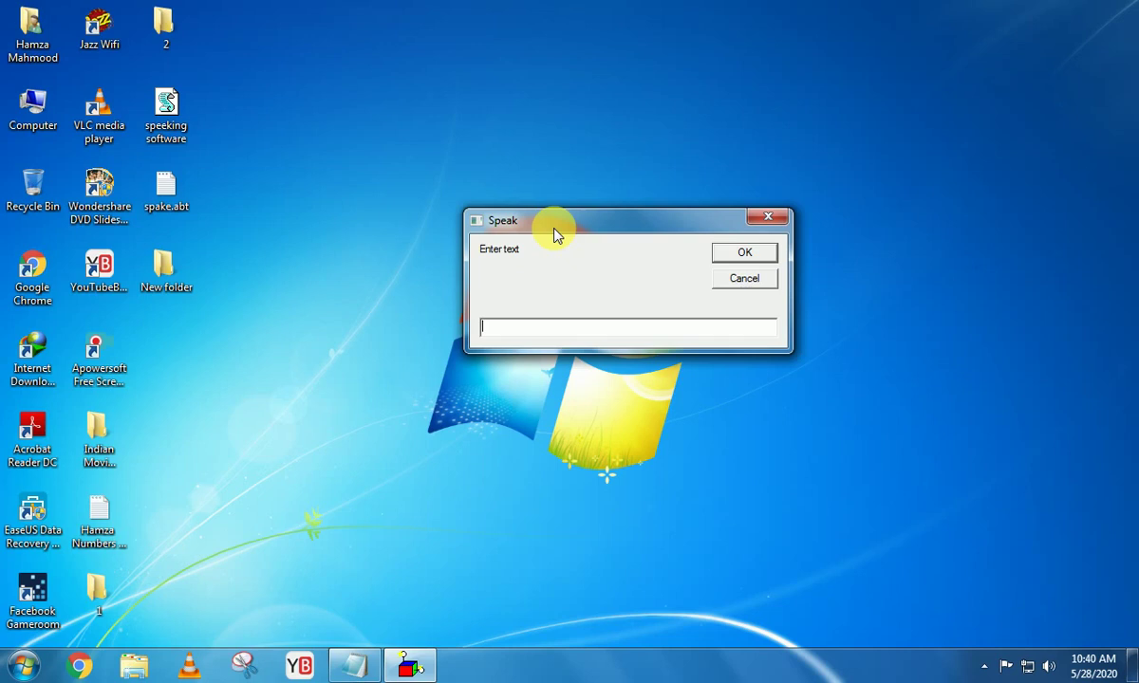
pyautogui.write('hello')
pyautogui.press('Return')
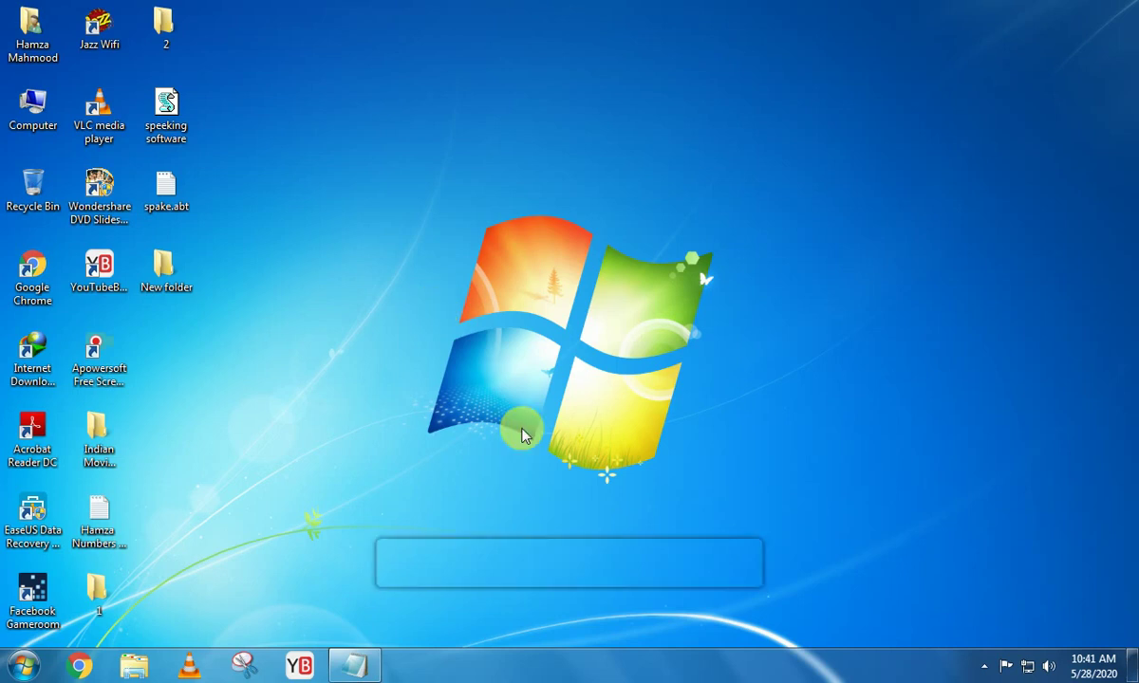
# - Create a new text document on the desktop and fill it with the placeholder text "fdsfgisghvfigdhifj[kfpcyf"
pyautogui.rightClick(633, 267)
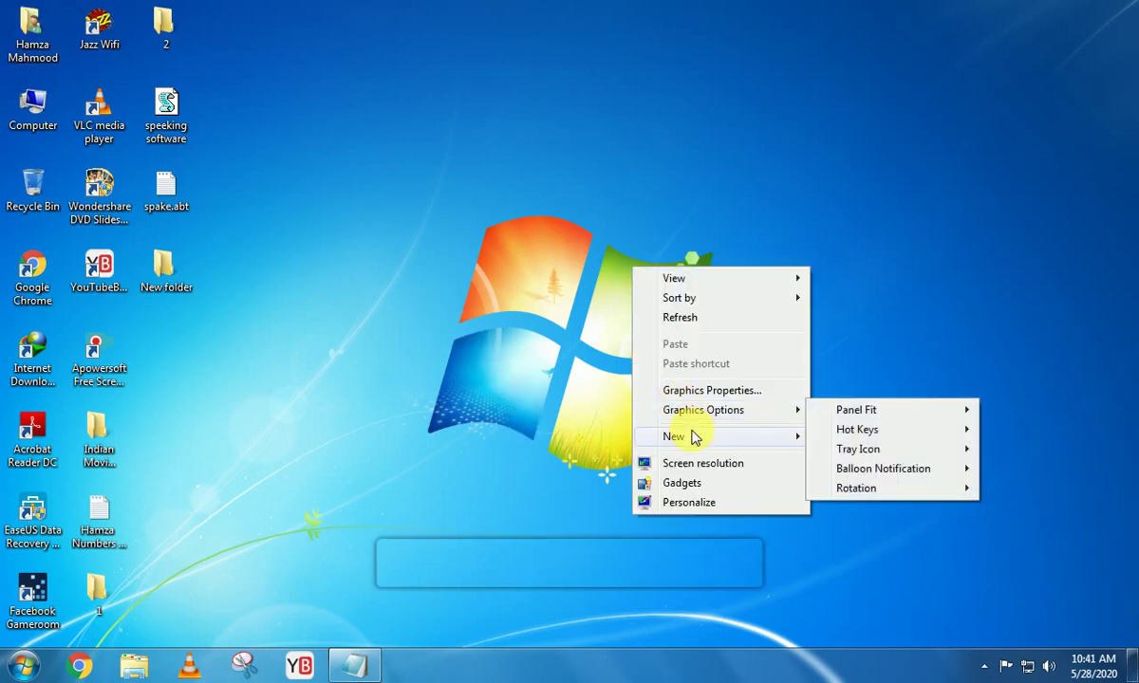
pyautogui.moveTo(693, 435)
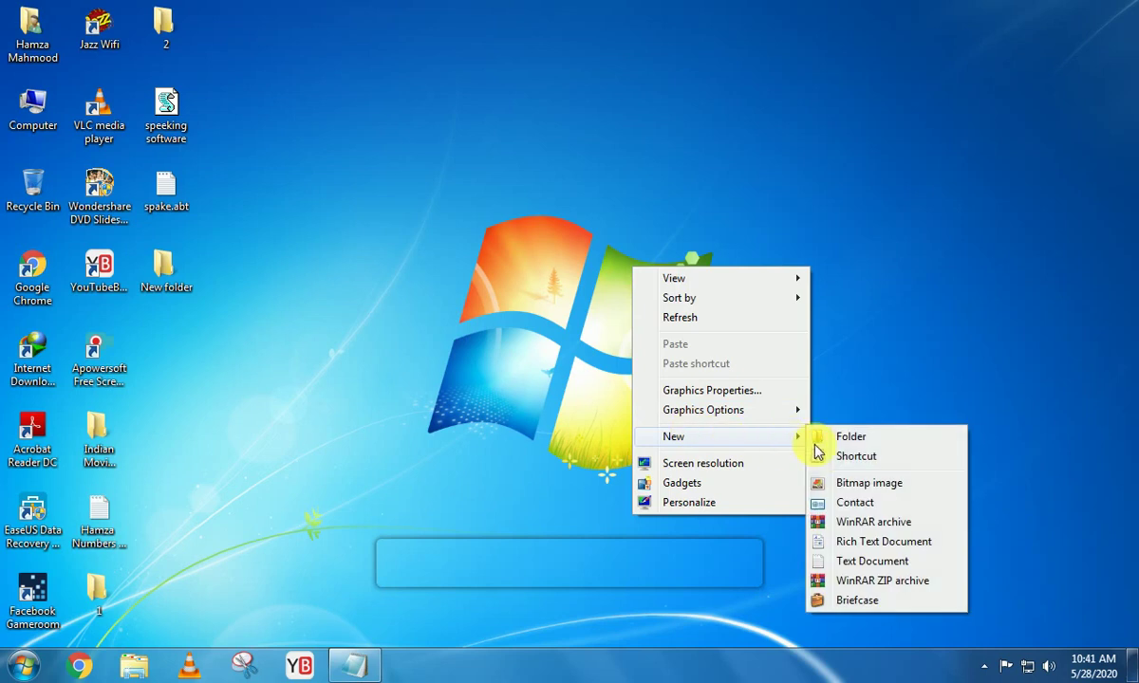
pyautogui.click(834, 562)
pyautogui.press('Return')
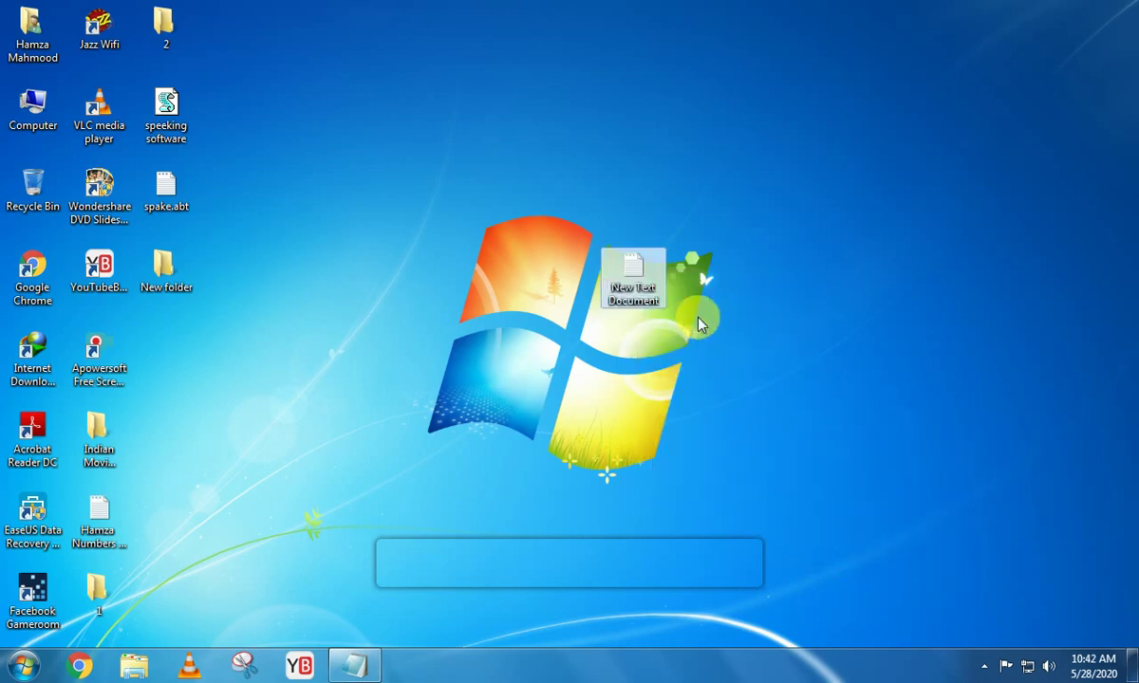
pyautogui.doubleClick(626, 293)
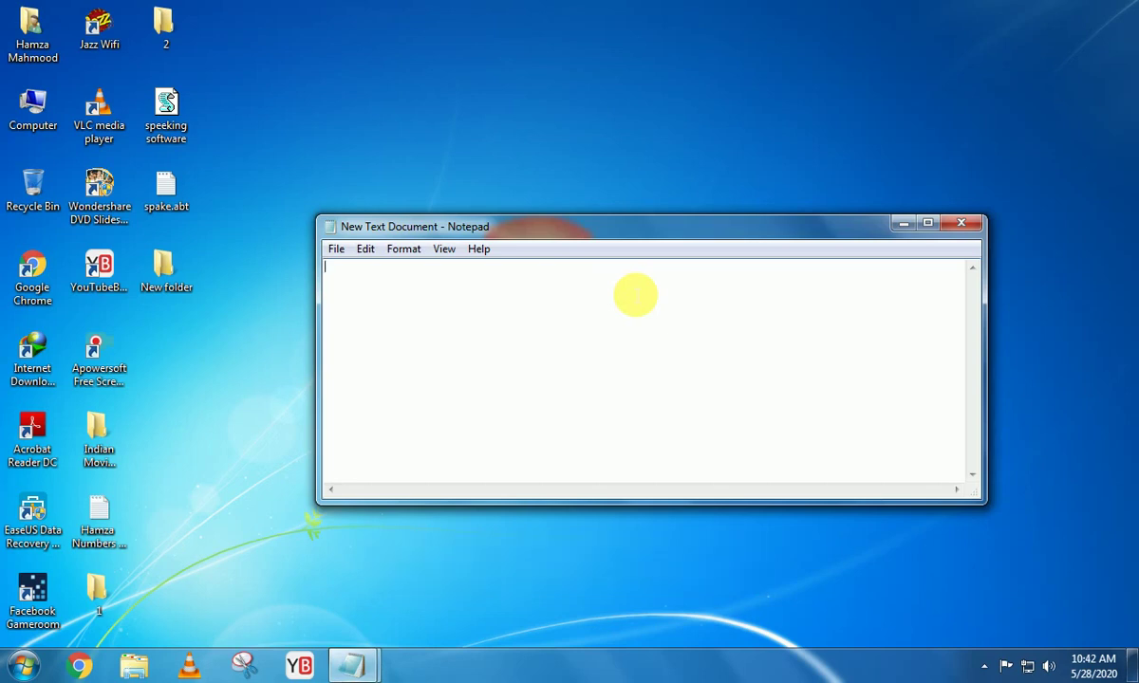
pyautogui.write('fdsfgisgh')
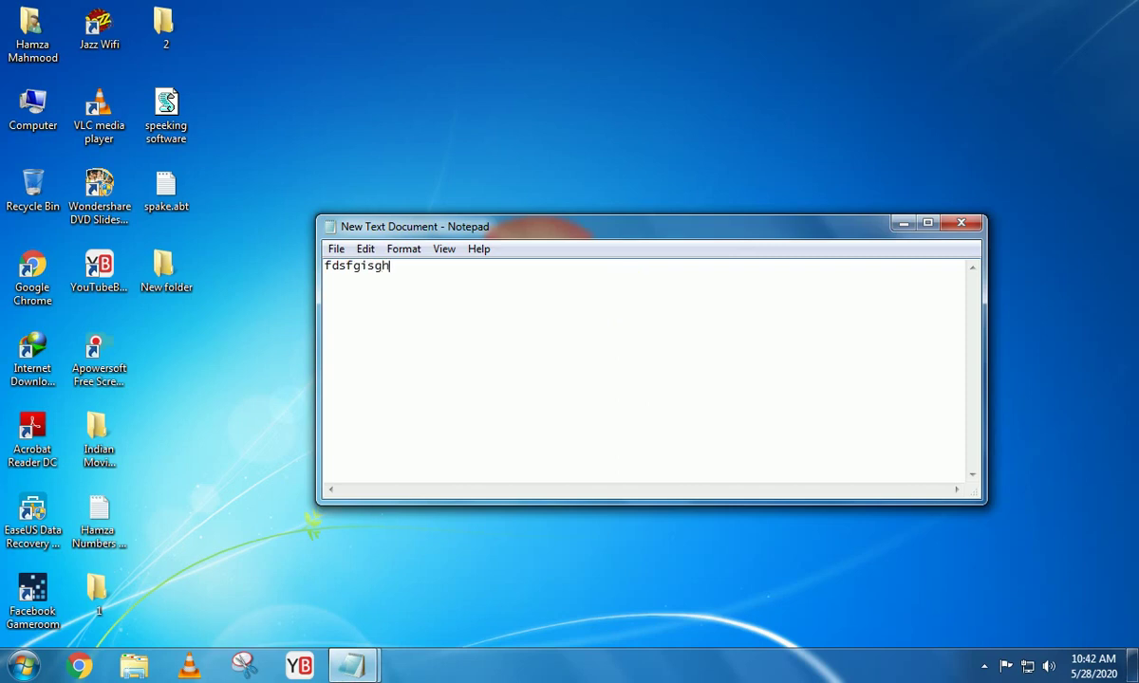
pyautogui.write('vfigdhifj[kfpcyf')
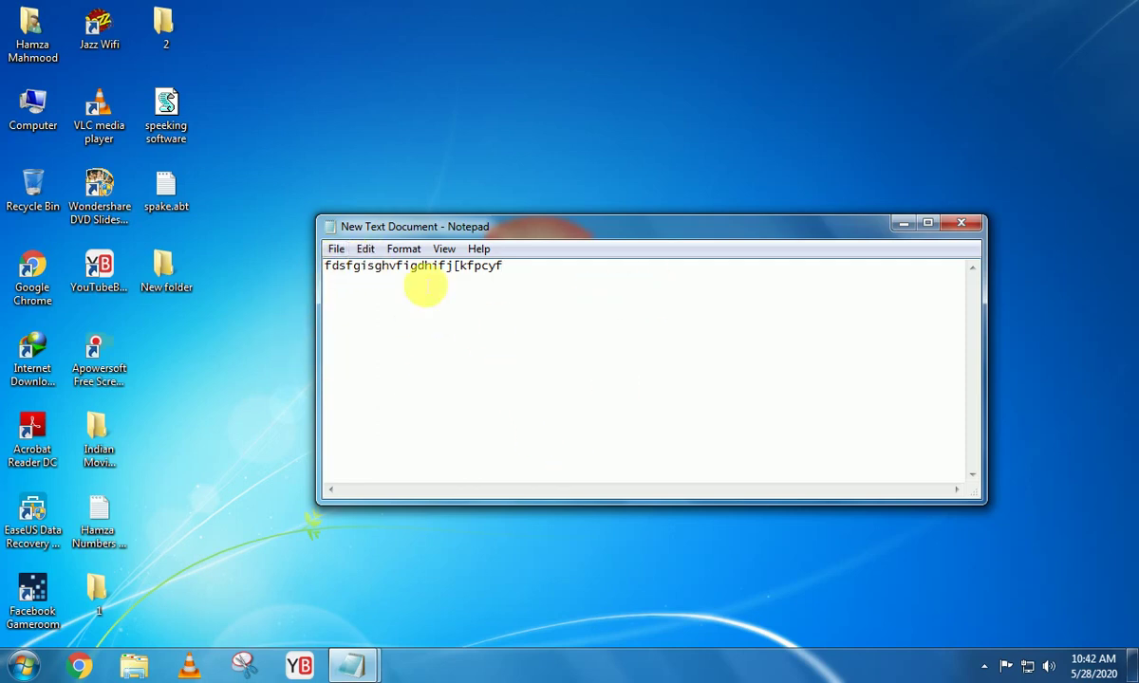
# - Save the text document to the Desktop under the new name "spiking.vbs"
pyautogui.click(332, 258)
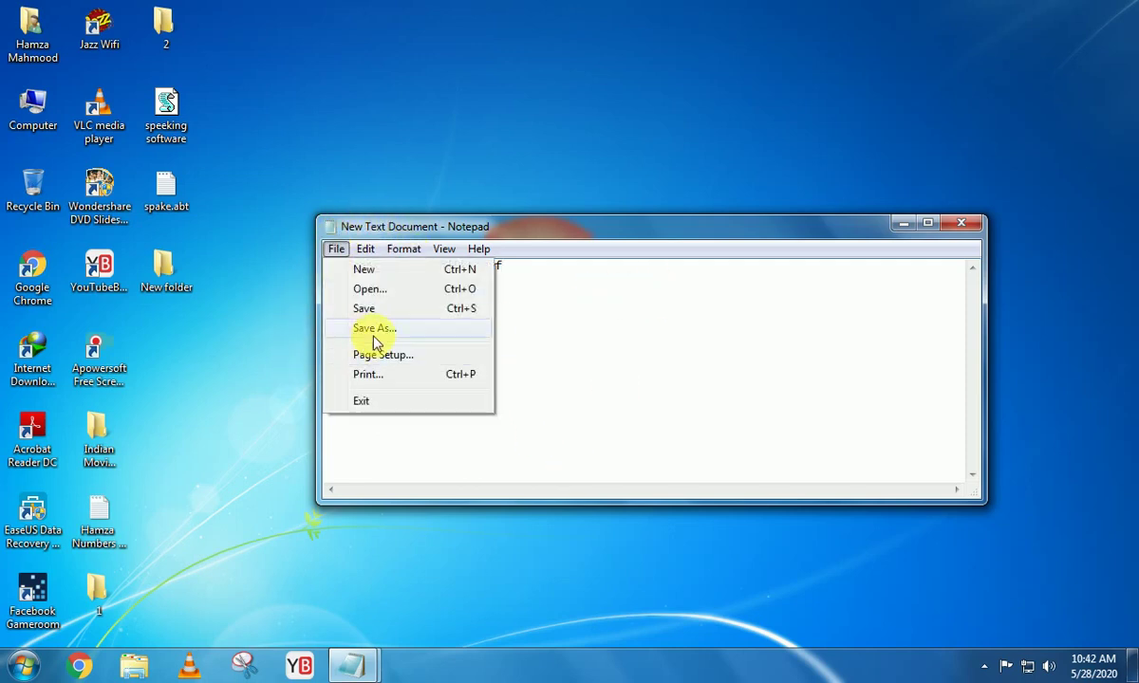
pyautogui.click(375, 327)
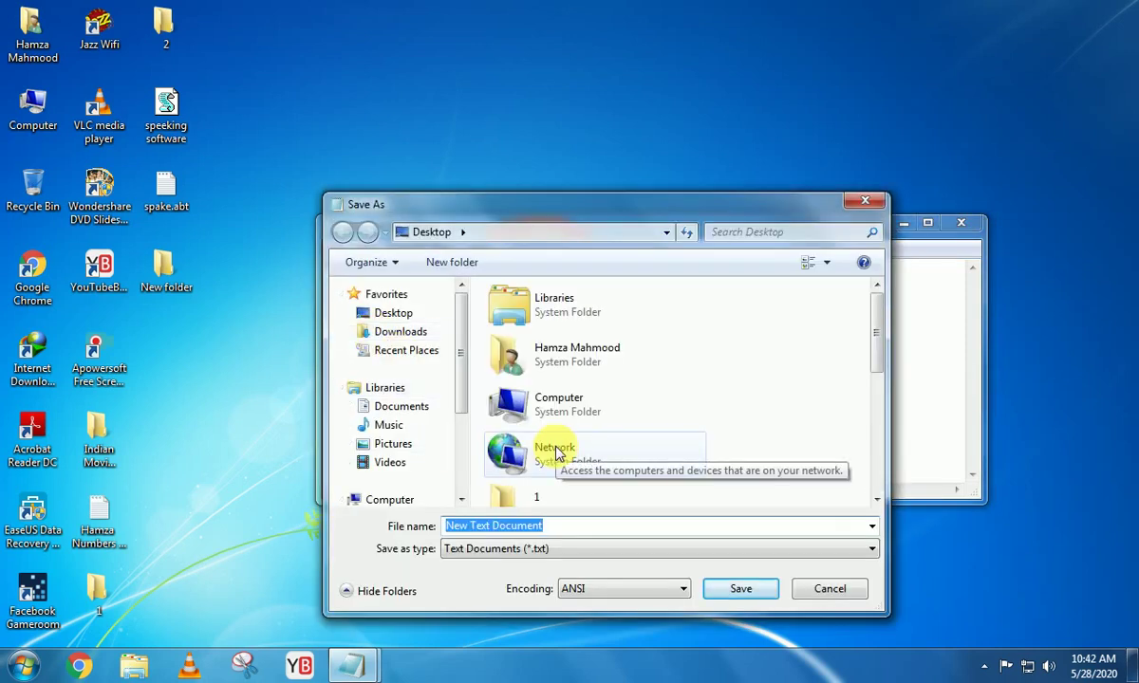
pyautogui.write('sp')
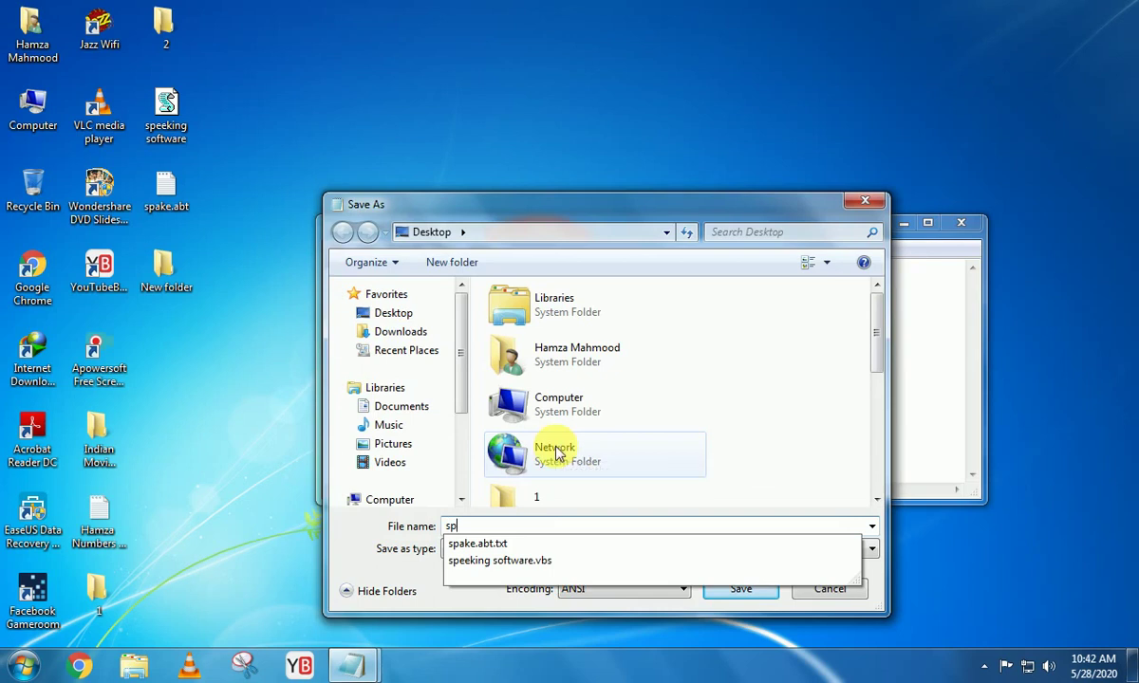
pyautogui.write('iki')
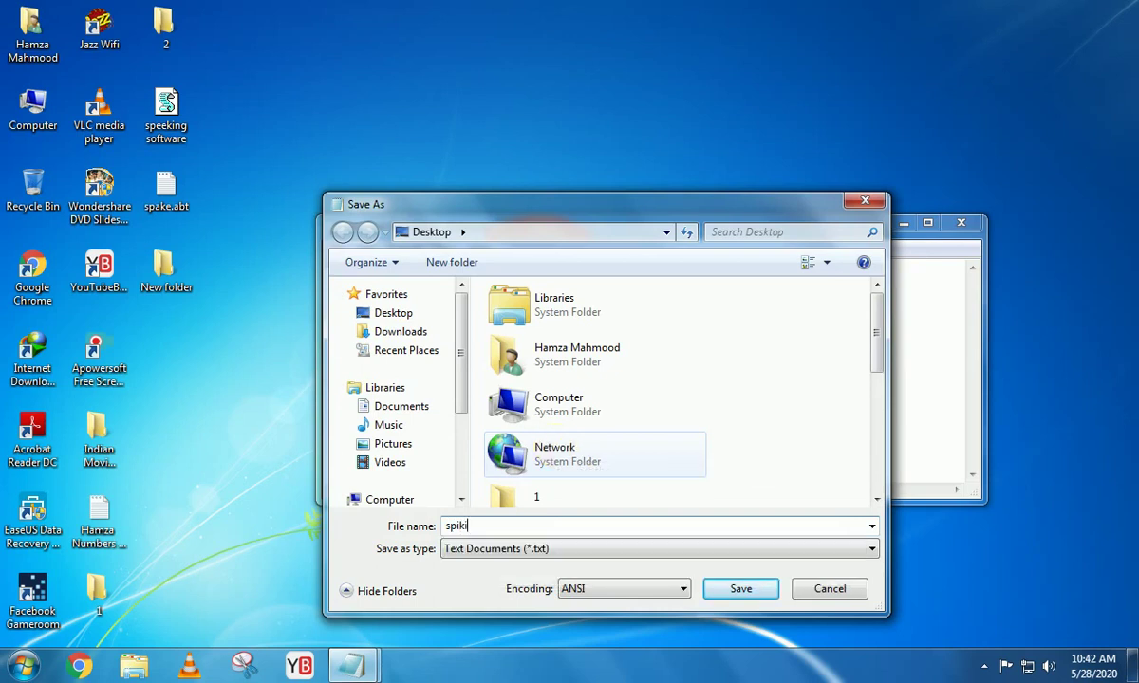
pyautogui.write('ng.vbs')
pyautogui.press('Return')
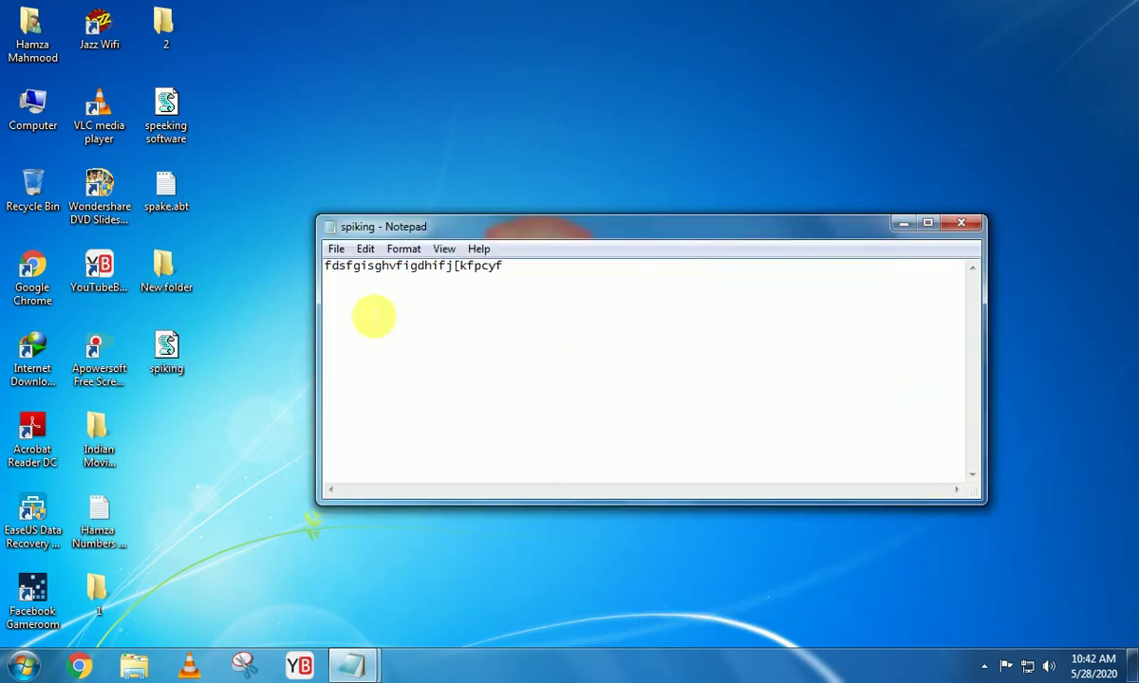
# - Close the spiking file in the text editor and try running the spiking script from the desktop
pyautogui.click(168, 378)
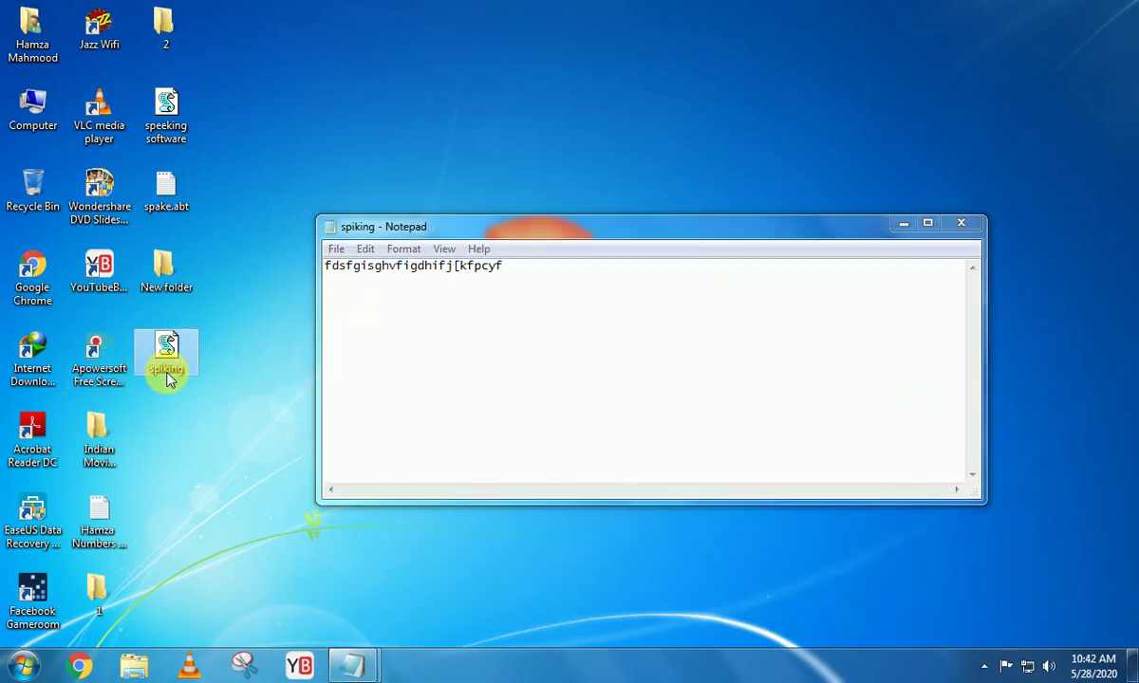
pyautogui.click(961, 223)
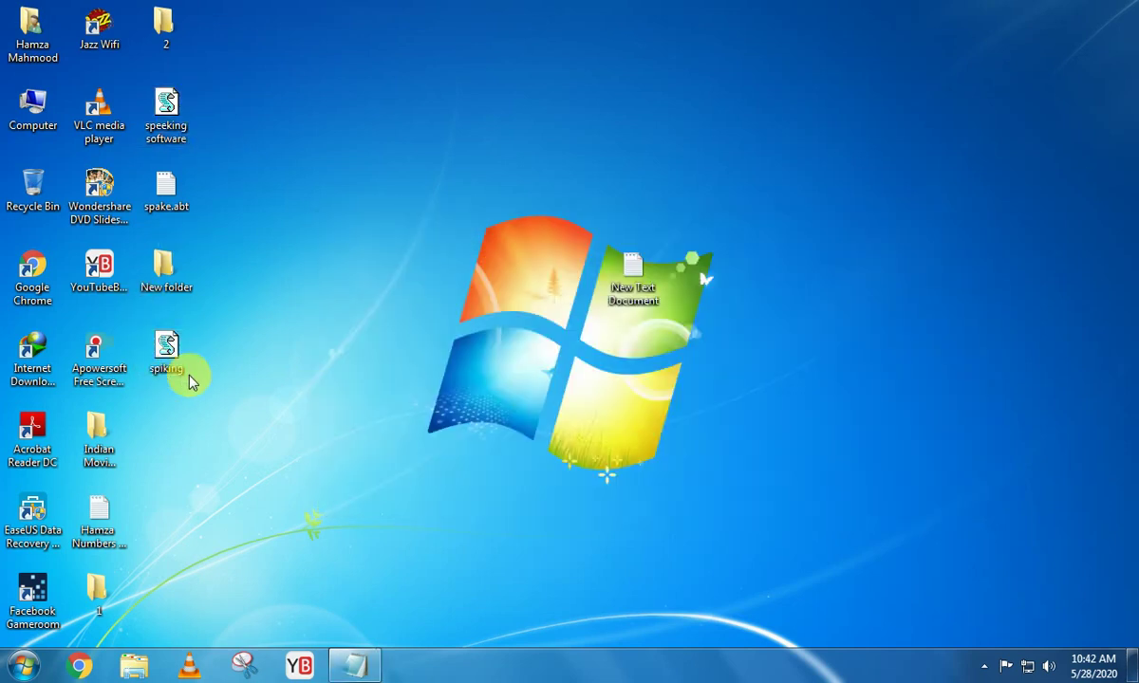
pyautogui.doubleClick(159, 343)
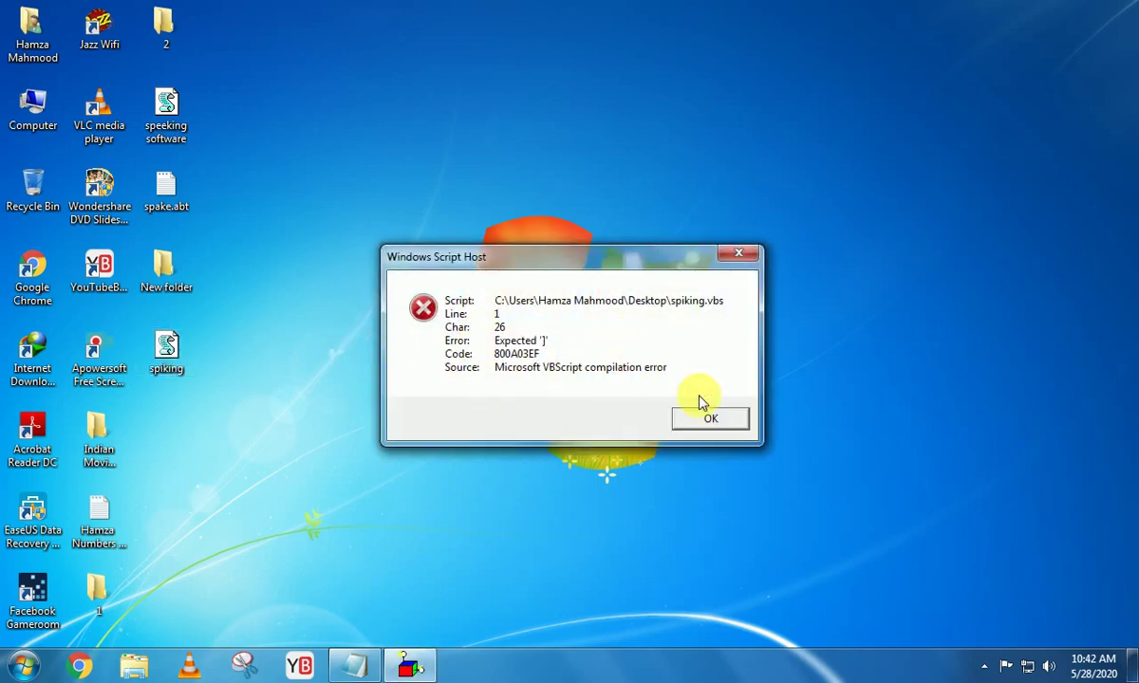
pyautogui.click(742, 423)
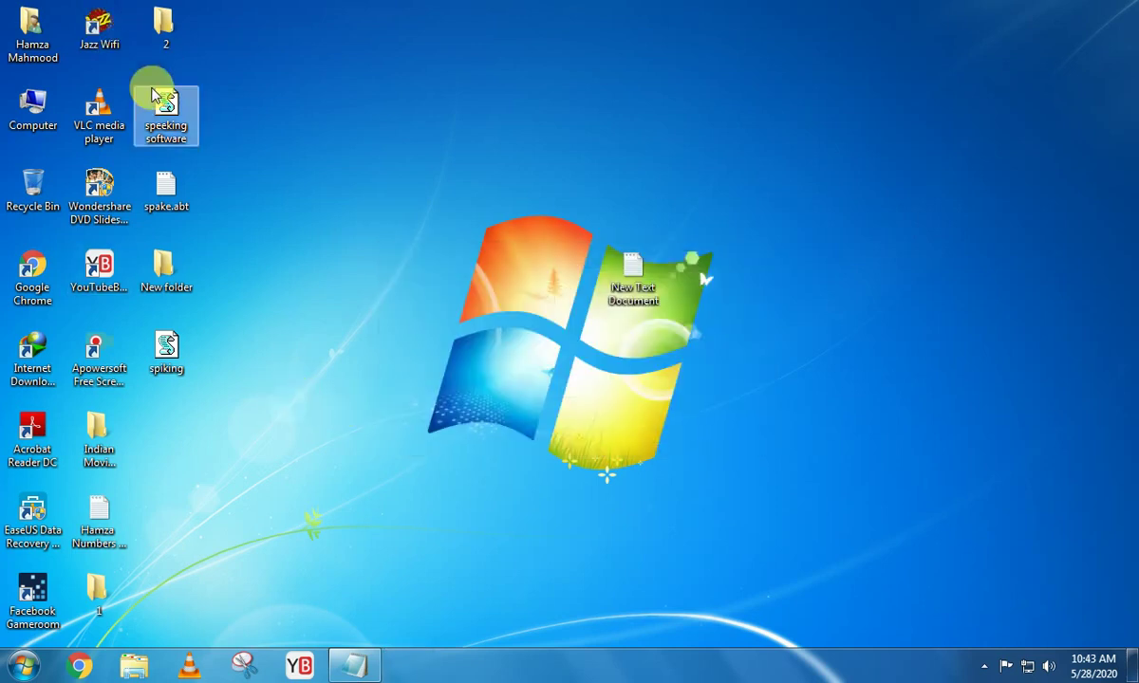
# - Launch the "speeking software" script from the desktop and cancel its text entry dialog
pyautogui.click(159, 131)
pyautogui.doubleClick(160, 131)
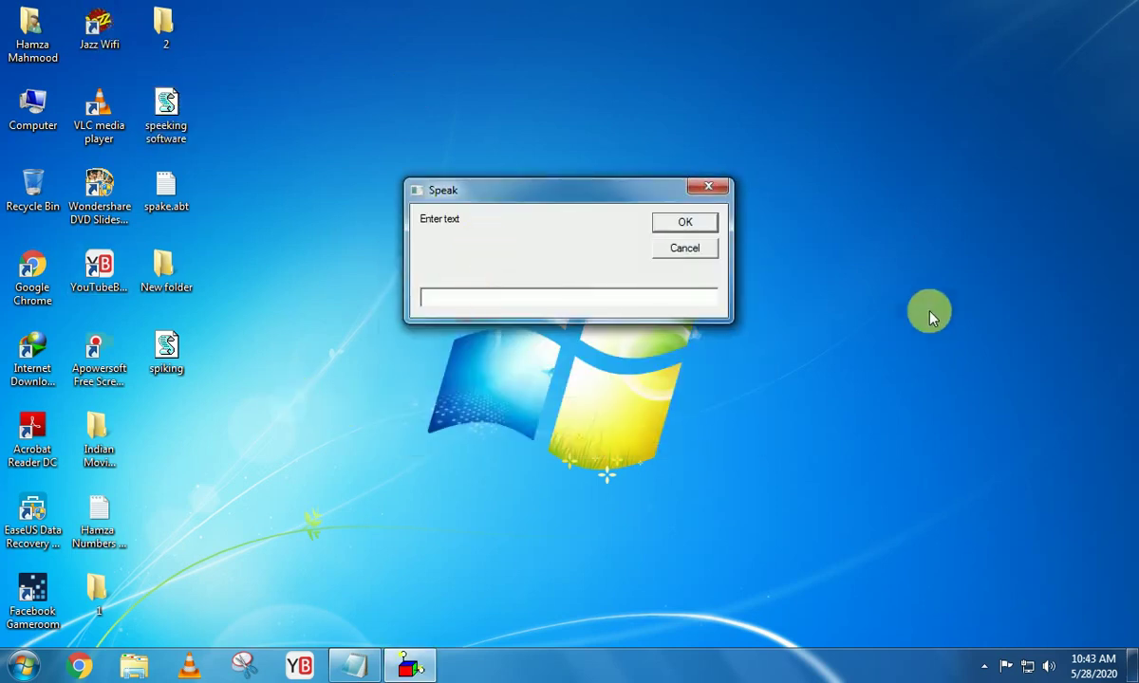
pyautogui.click(691, 244)
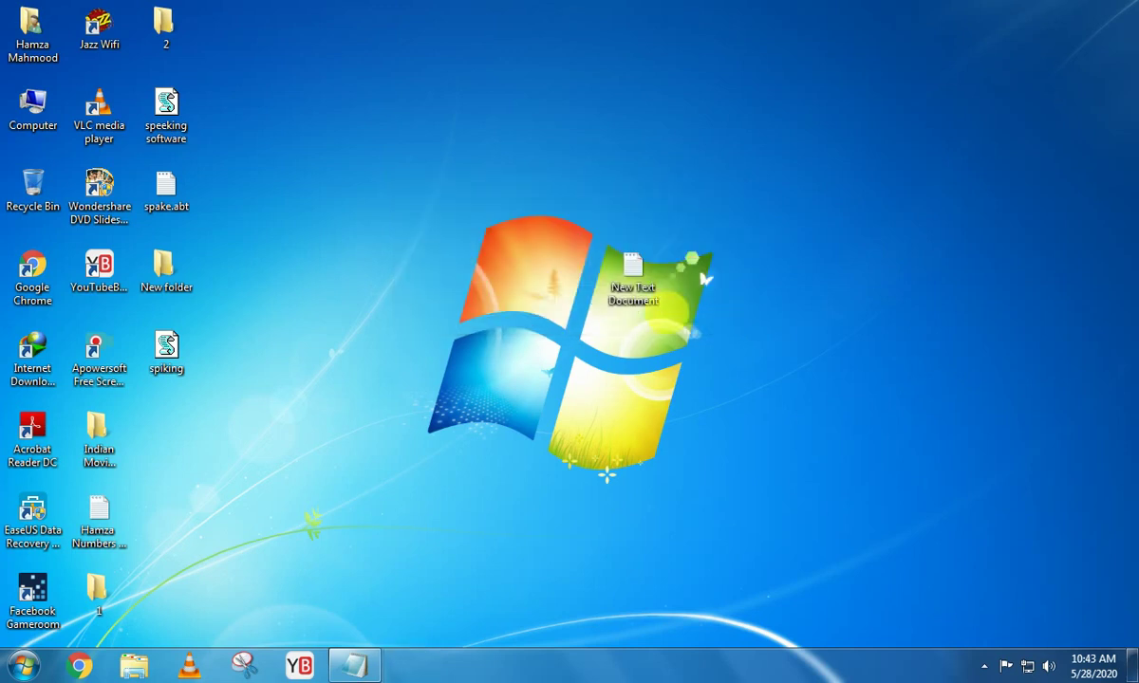
# - Fill the New Text Document with "ifhhsfkjsoyf", save it to the Desktop as a .vbs file named with the owner's first name, and close it
pyautogui.doubleClick(658, 297)
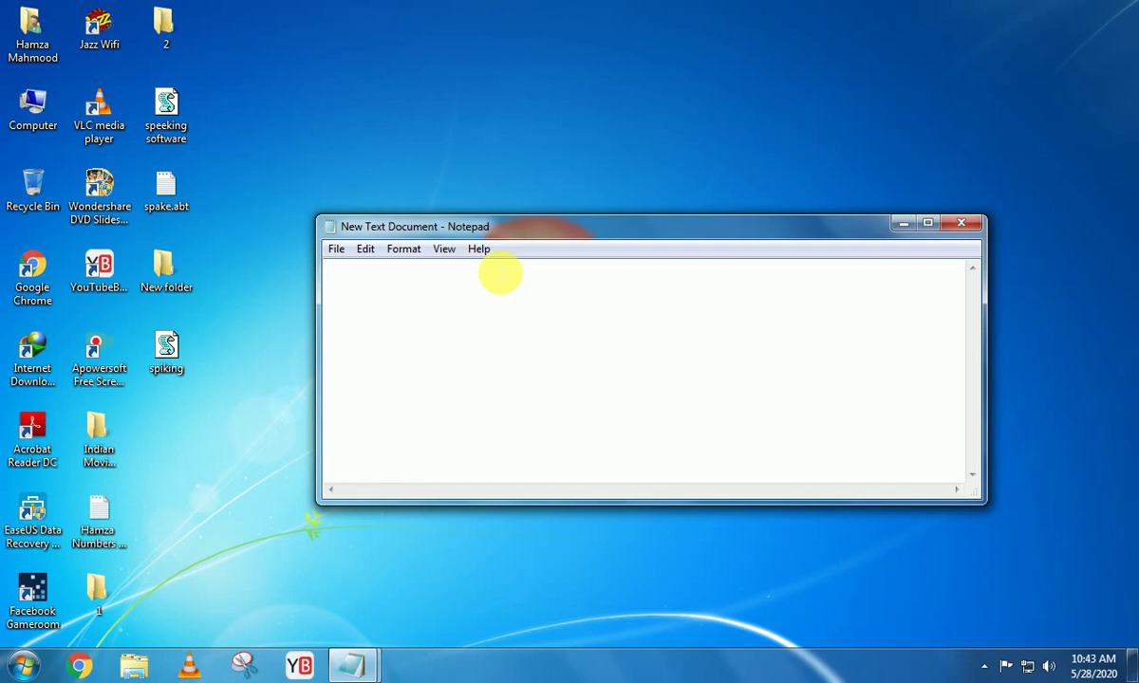
pyautogui.write('ifhhsfkjsoyf')
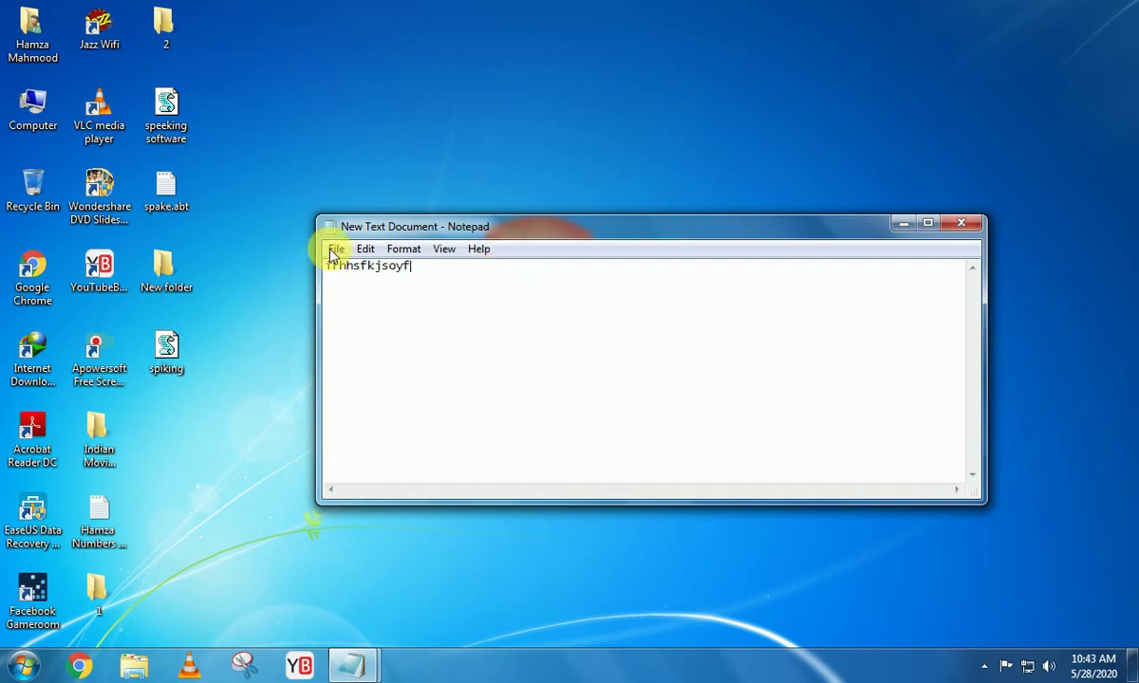
pyautogui.click(334, 250)
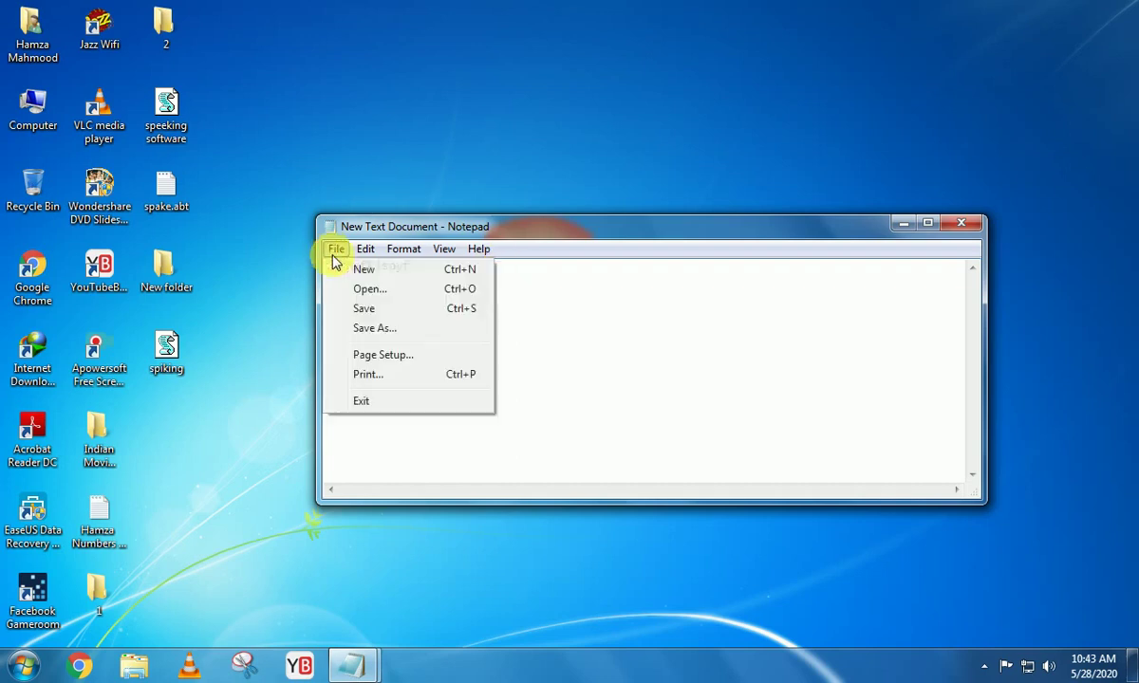
pyautogui.click(373, 328)
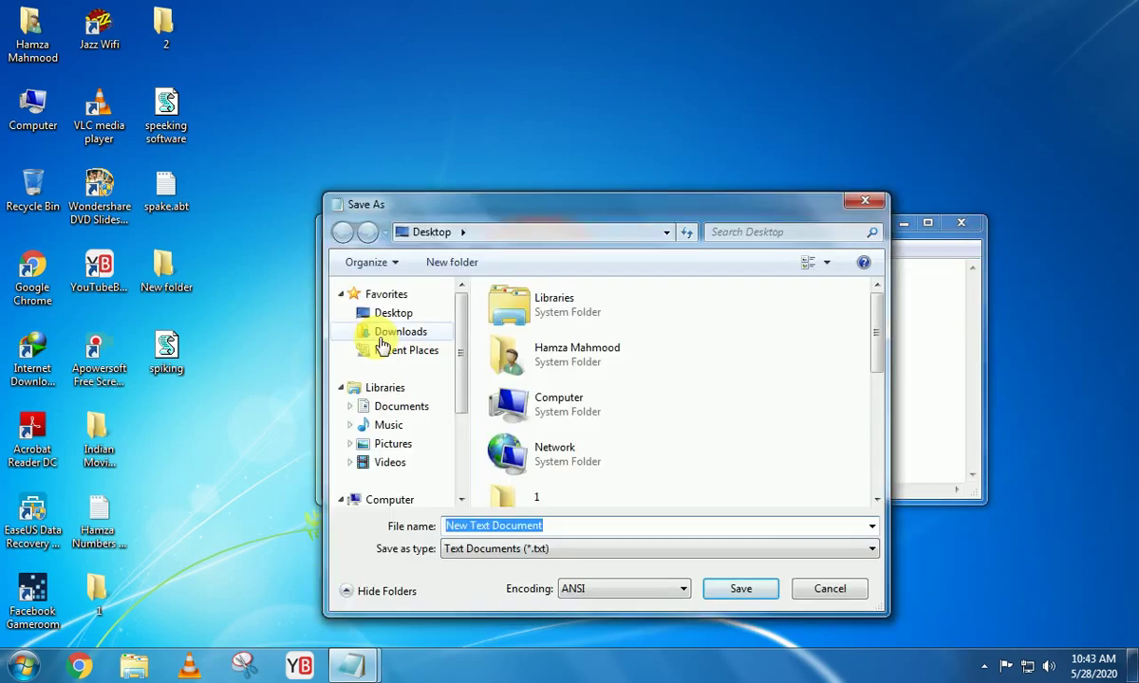
pyautogui.write('hamza')
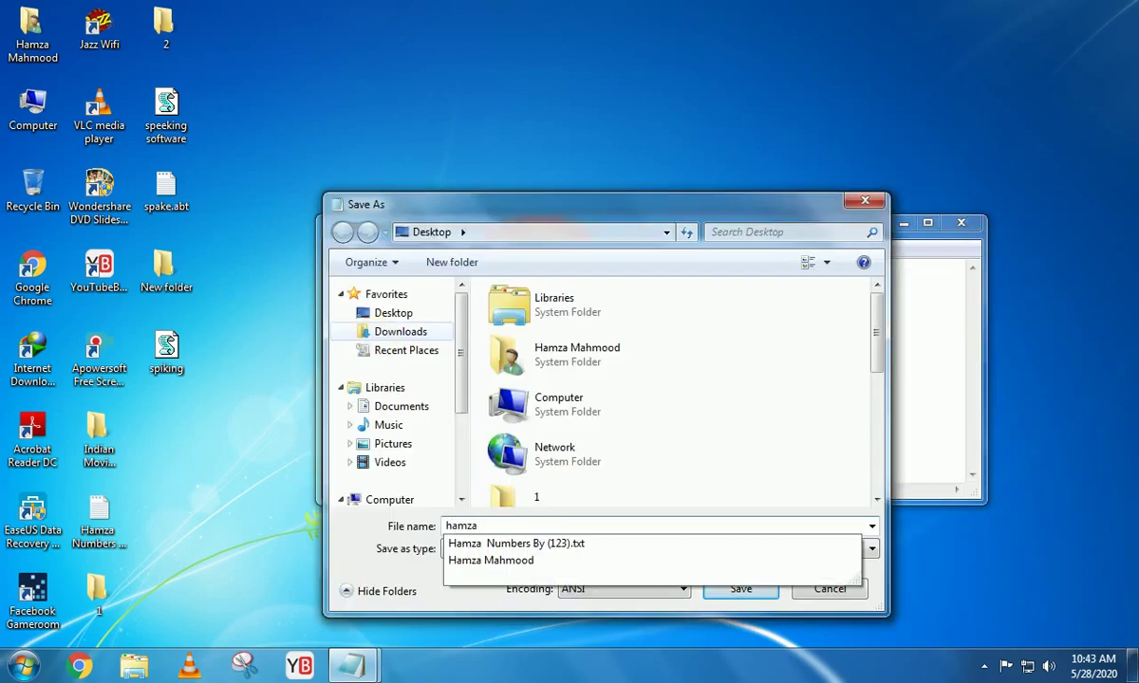
pyautogui.write('.vbs')
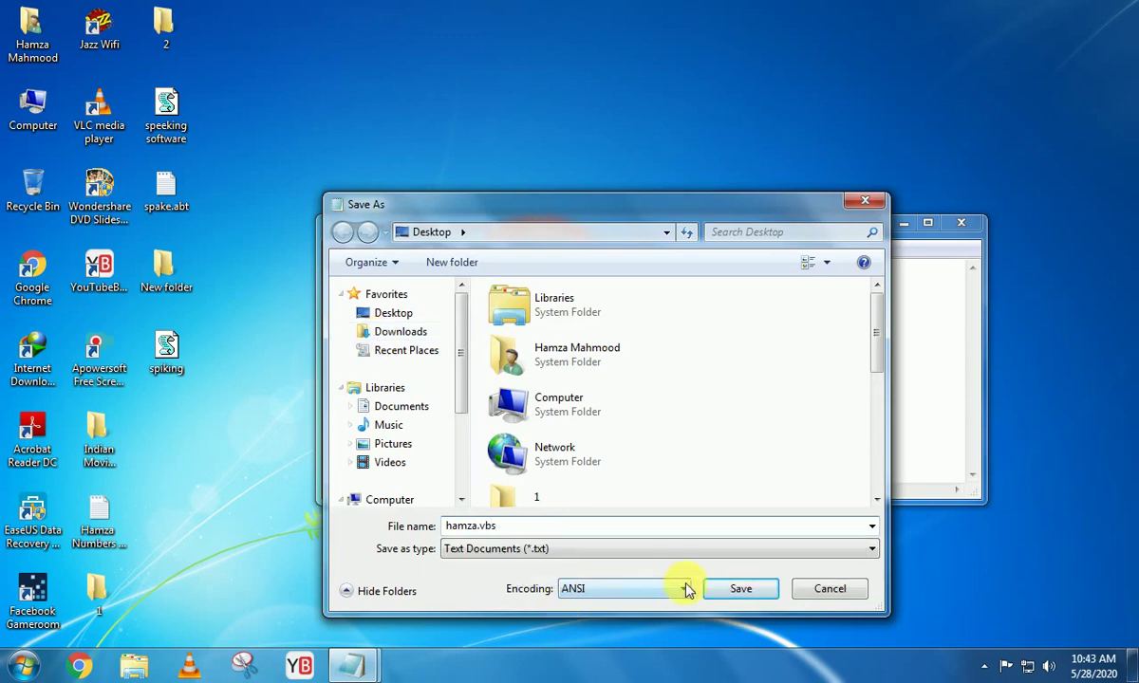
pyautogui.click(723, 589)
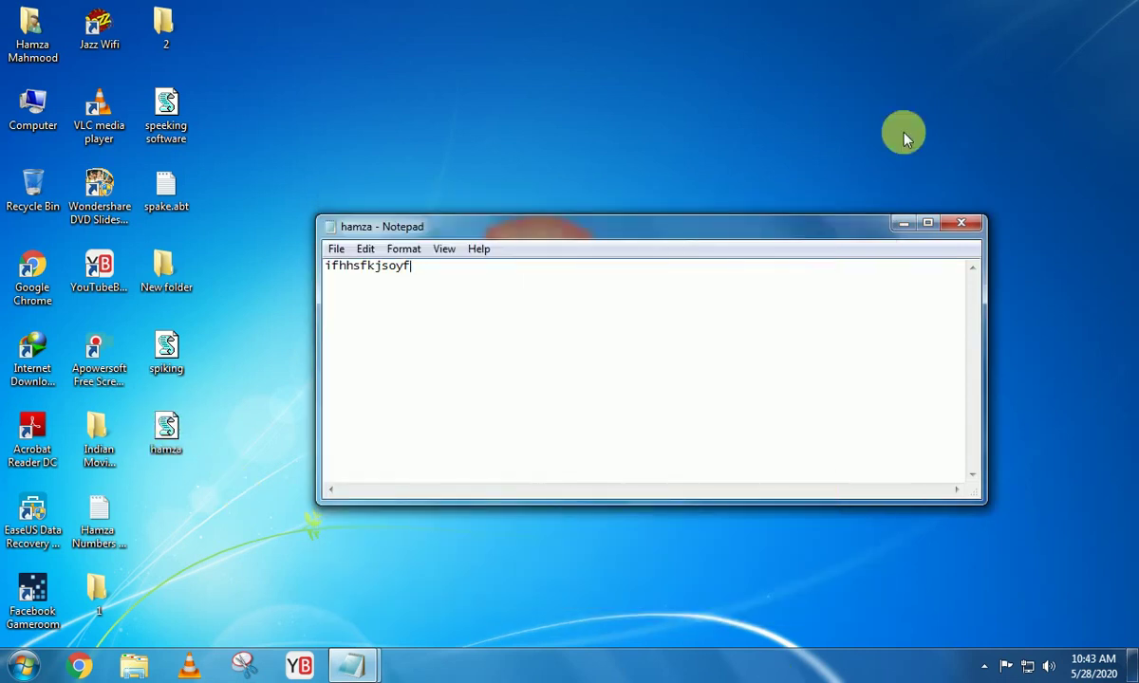
pyautogui.click(961, 225)
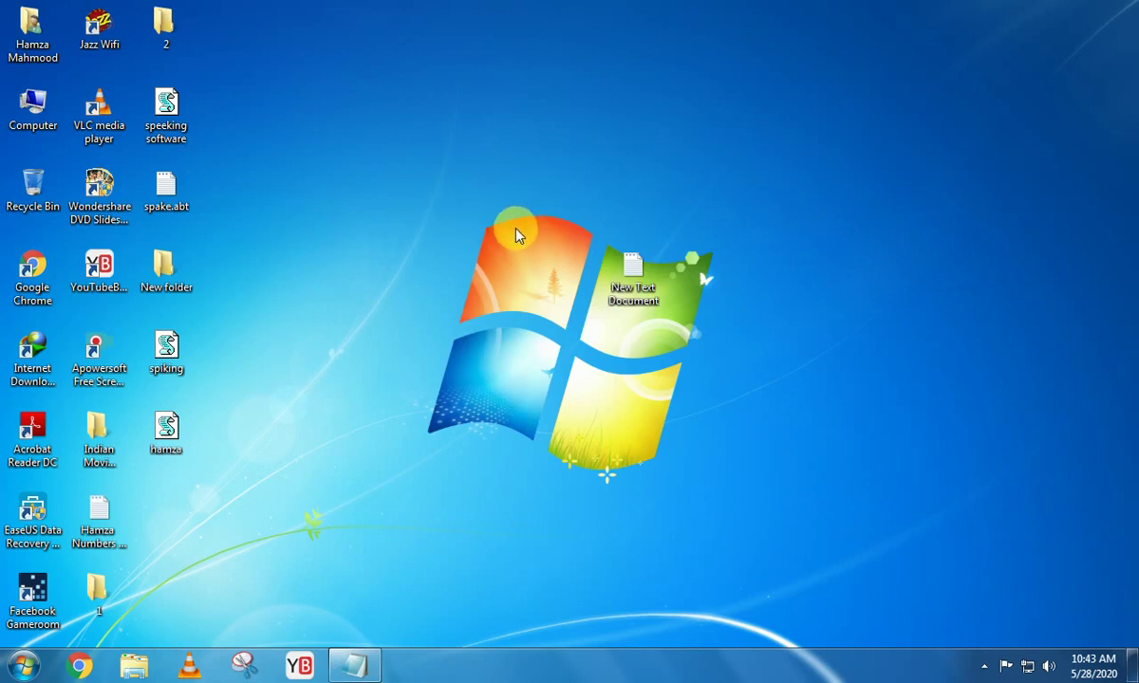
# - Delete the spiking script, the script below it and the New Text Document from the desktop
pyautogui.click(171, 133)
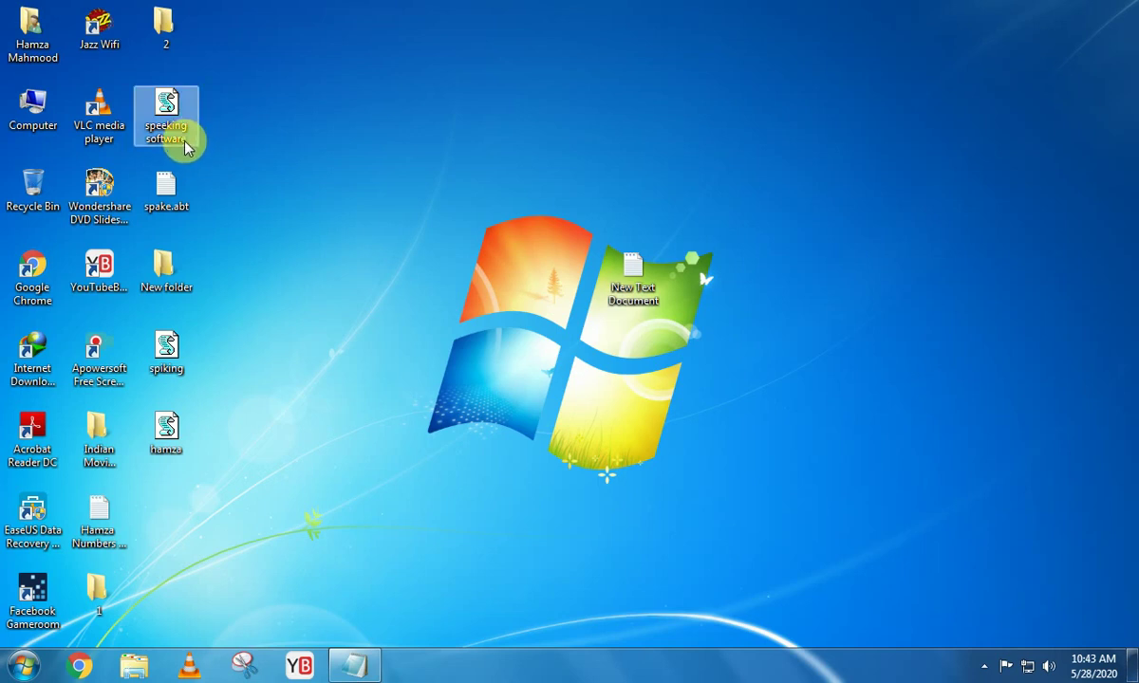
pyautogui.moveTo(194, 479); pyautogui.dragTo(166, 326)
pyautogui.press('Delete')
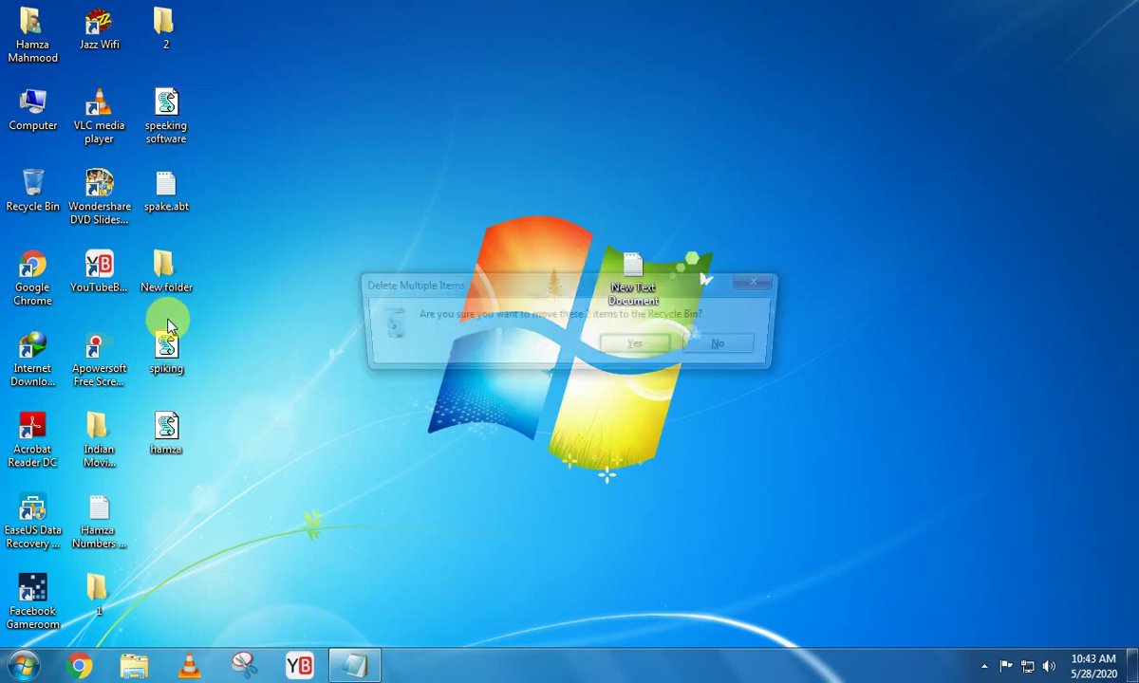
pyautogui.press('Return')
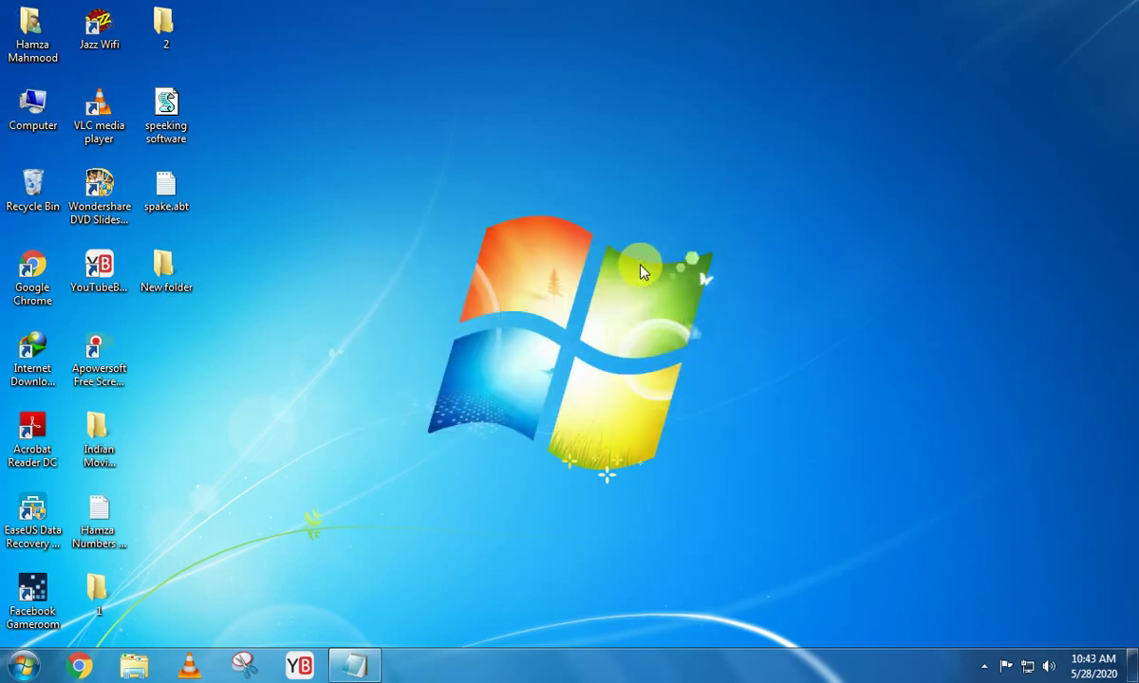
# - Bring up the Dec notes to read the list of tricks, minimize them and refresh the desktop
pyautogui.click(354, 664)
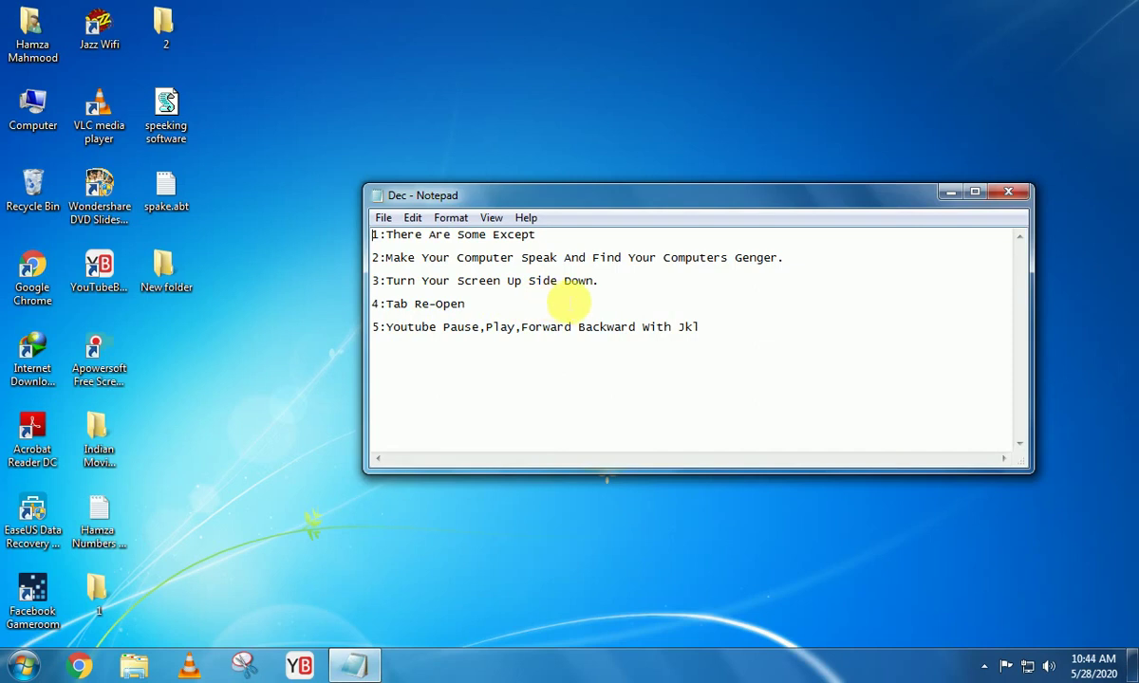
pyautogui.click(950, 192)
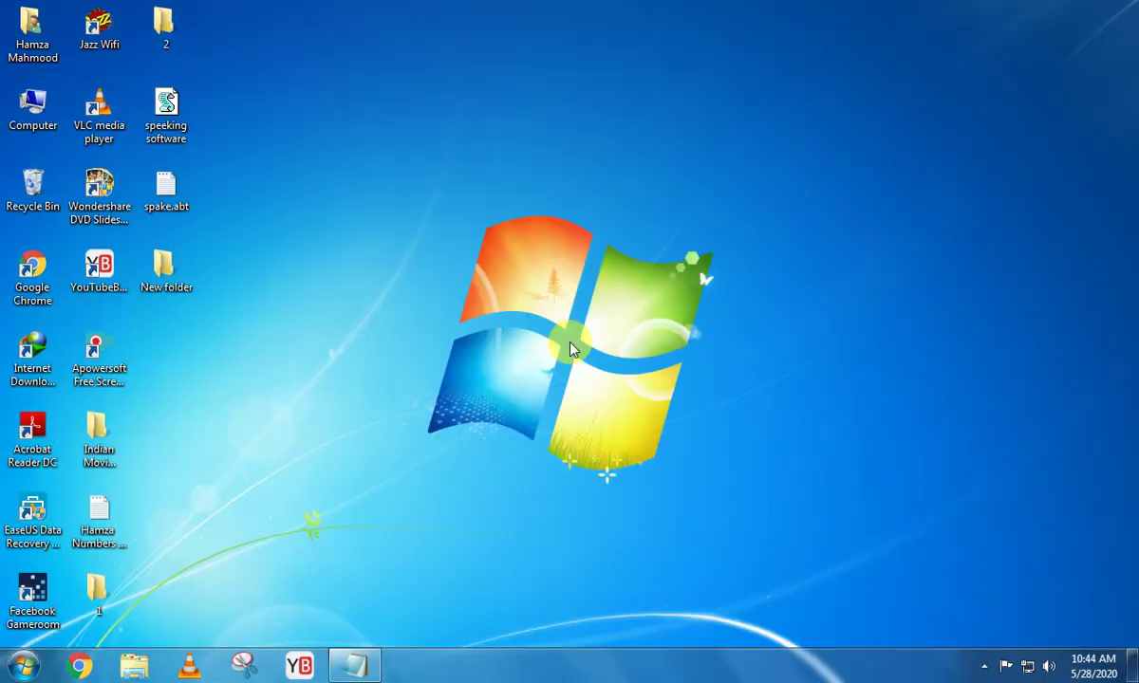
pyautogui.rightClick(558, 299)
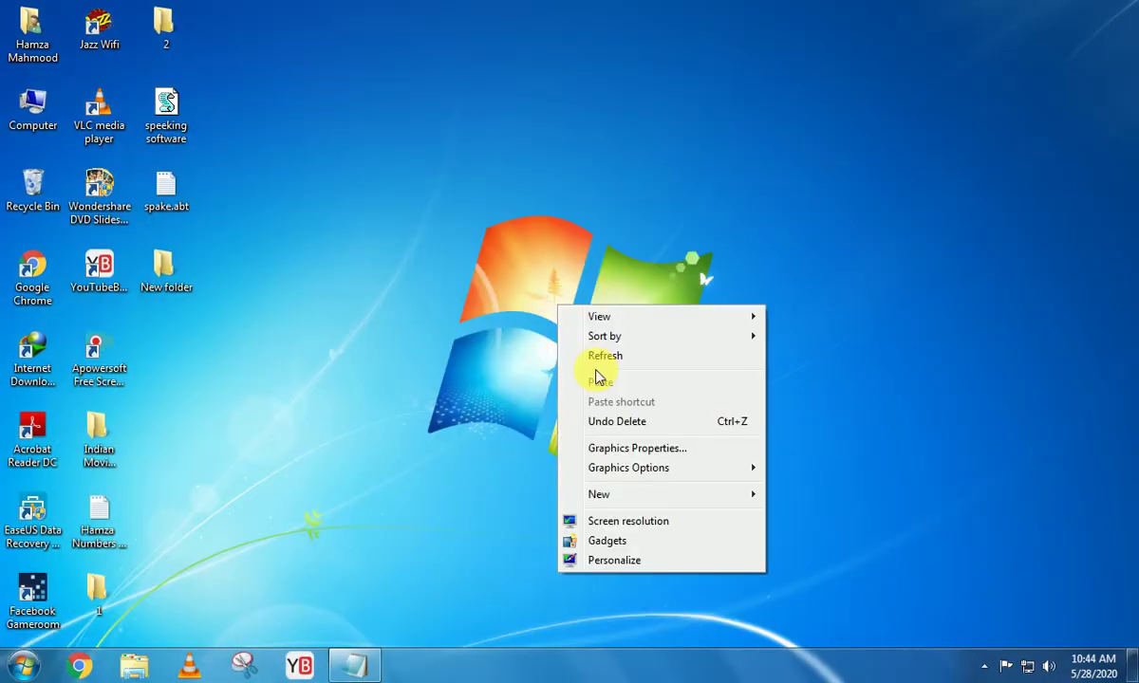
pyautogui.click(607, 357)
# - Restore the Dec notes window and move it clear of the desktop icons
pyautogui.click(364, 668)
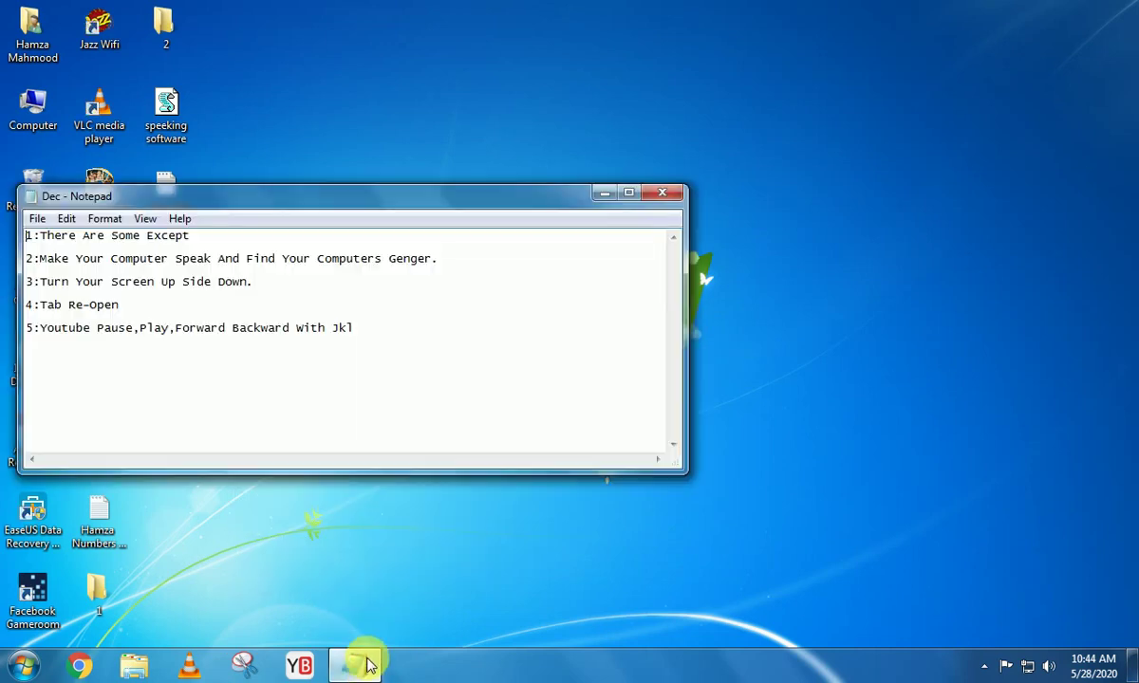
pyautogui.moveTo(219, 195); pyautogui.dragTo(633, 208)
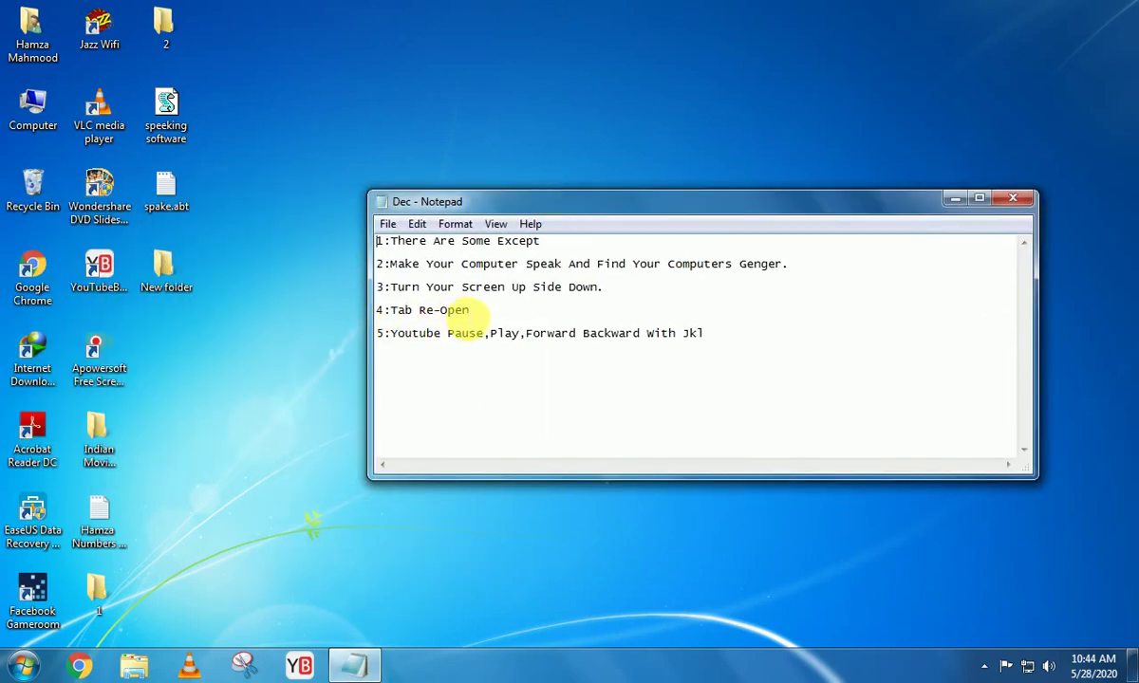
pyautogui.moveTo(592, 208); pyautogui.dragTo(644, 197)
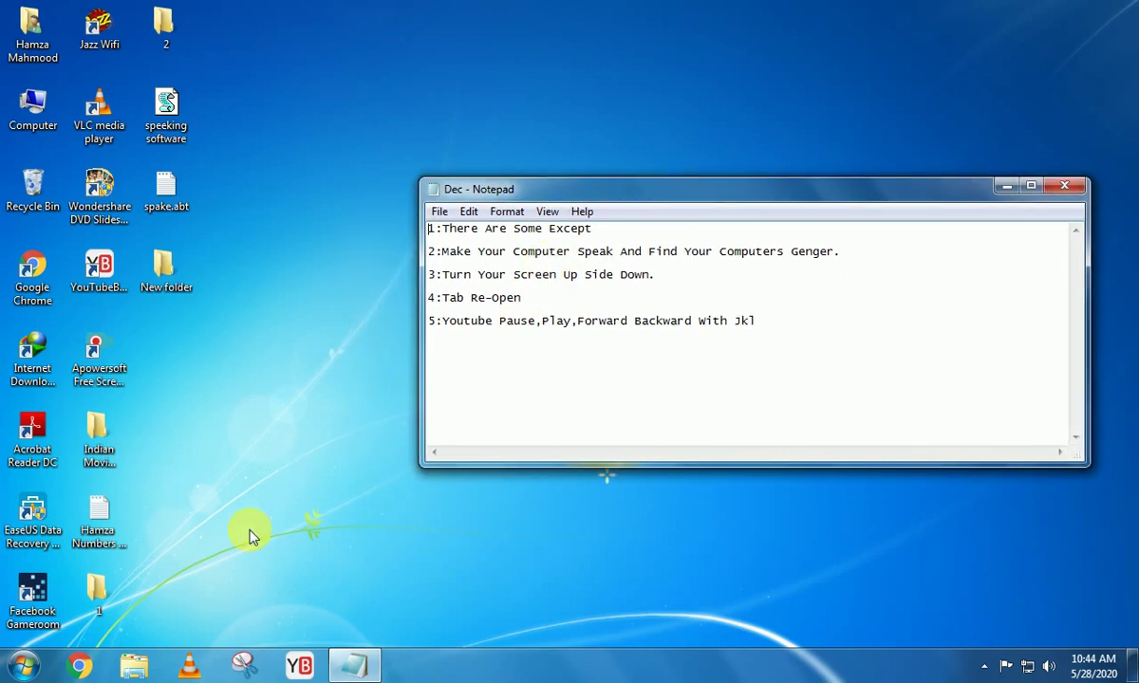
# - Switch to Google Chrome and load google.com
pyautogui.click(123, 663)
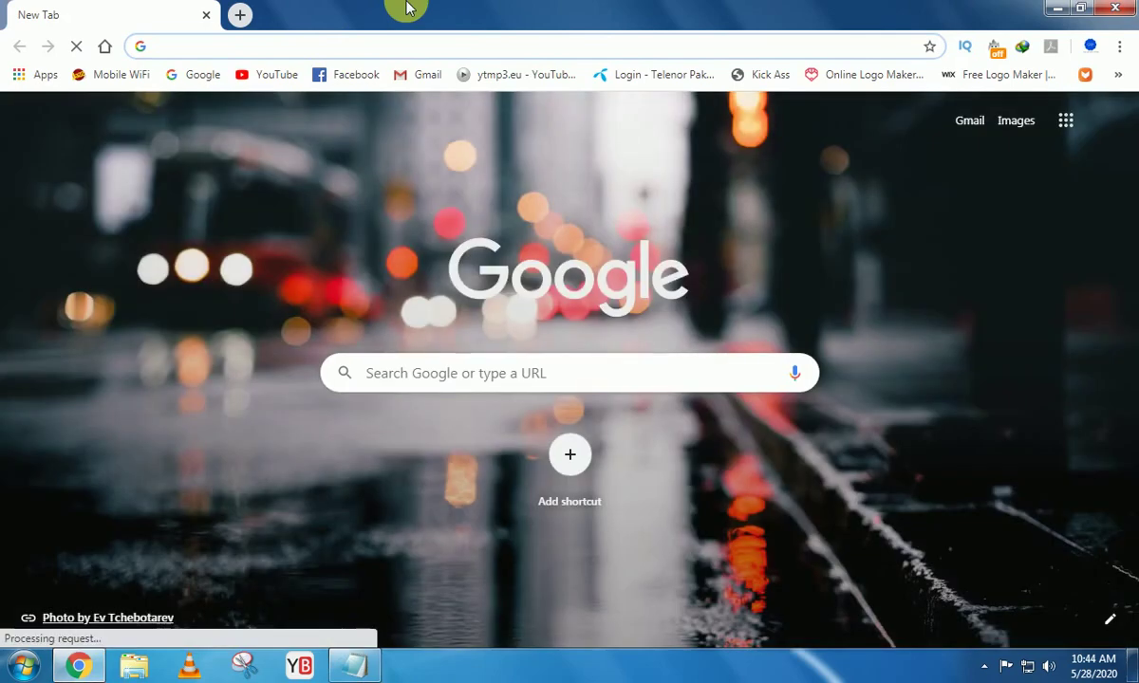
pyautogui.write('google.com')
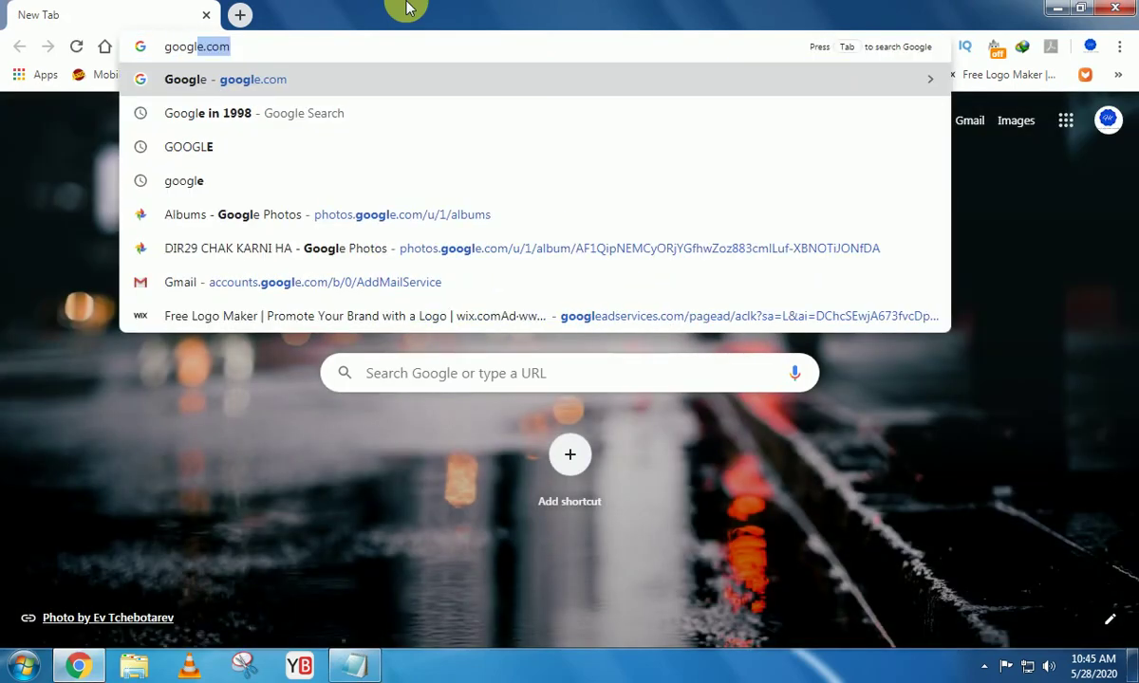
pyautogui.press('Return')
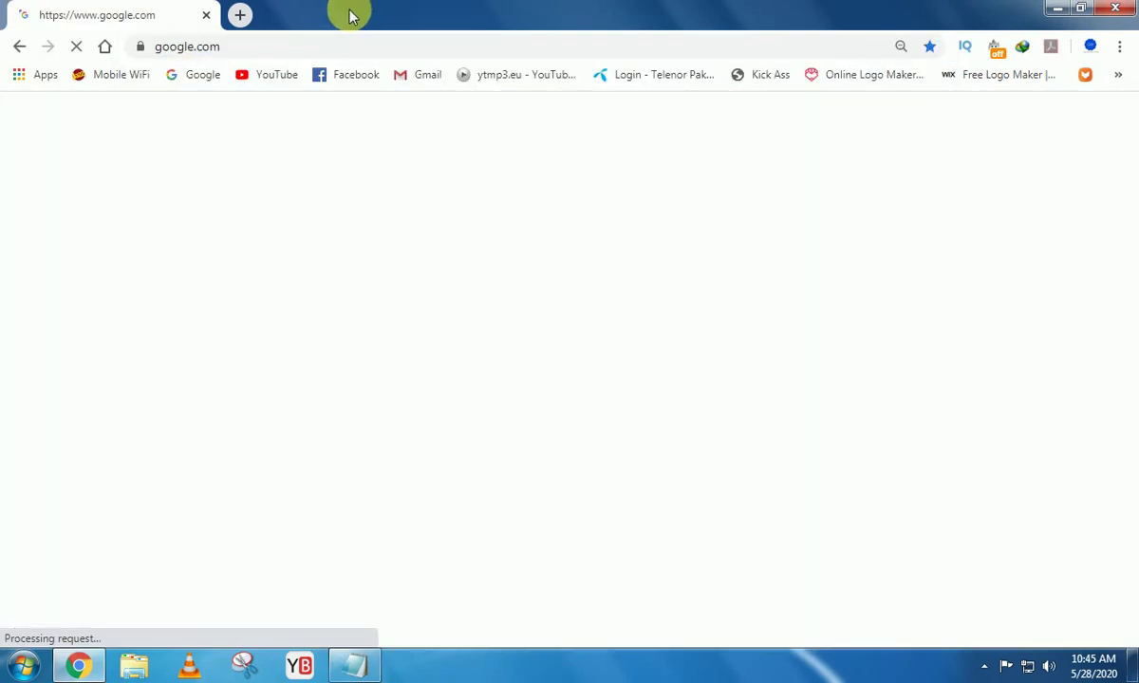
# - Load YouTube in a second browser tab and open the Gmail bookmark in a third tab
pyautogui.click(240, 17)
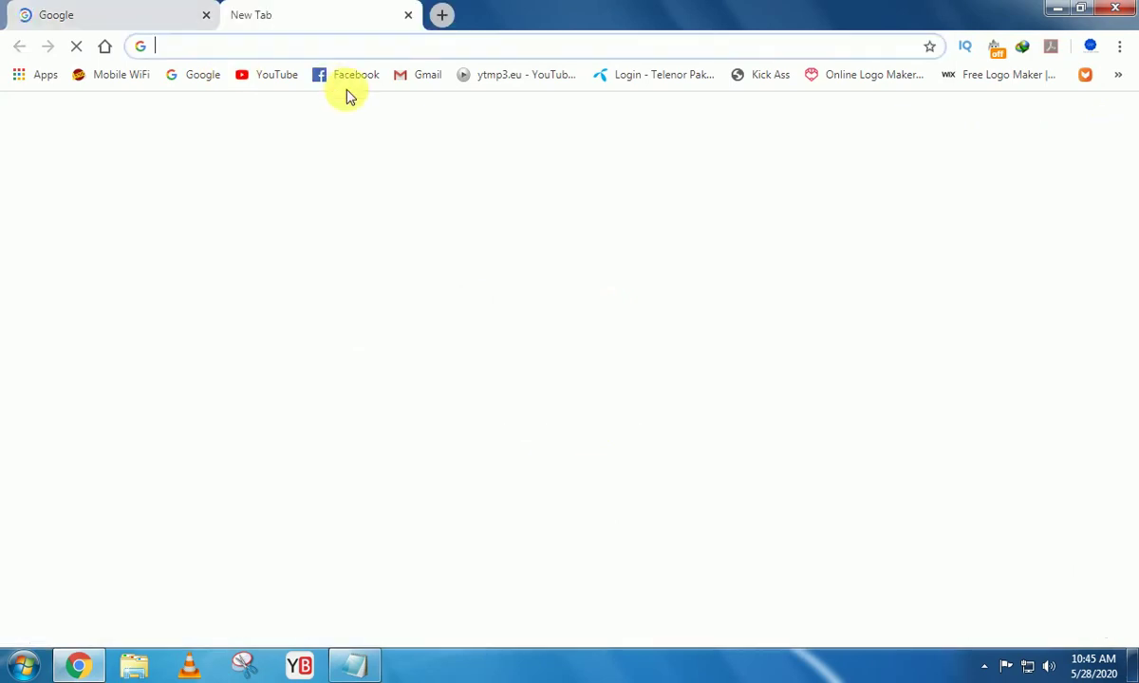
pyautogui.click(267, 84)
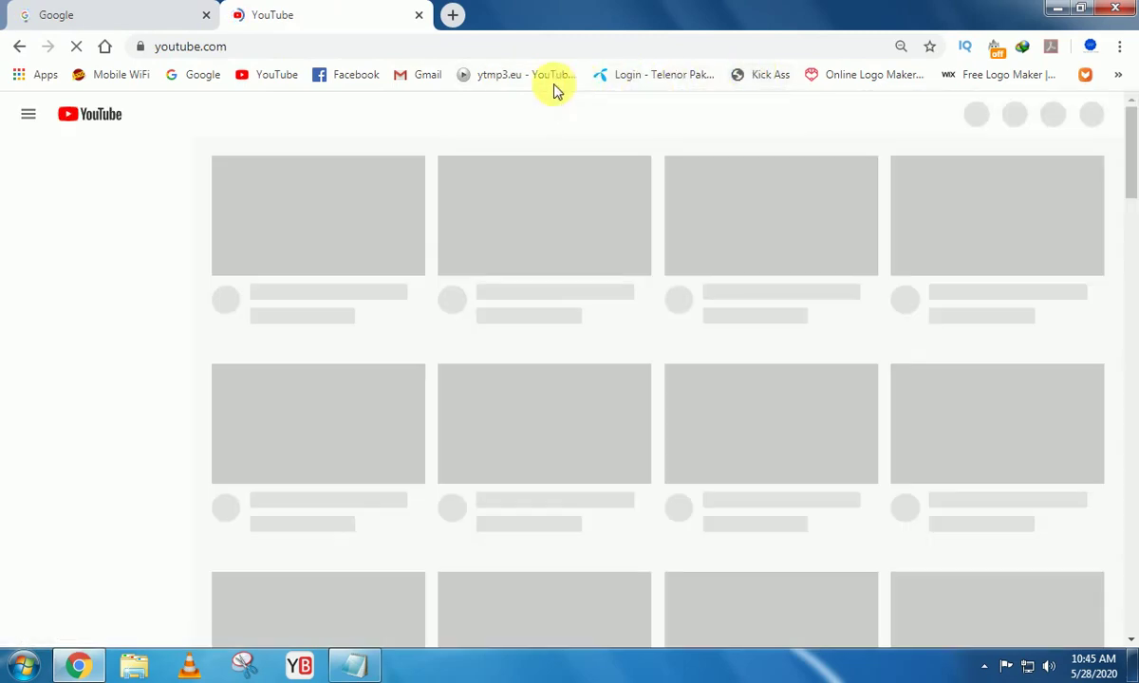
pyautogui.rightClick(439, 80)
pyautogui.click(455, 95)
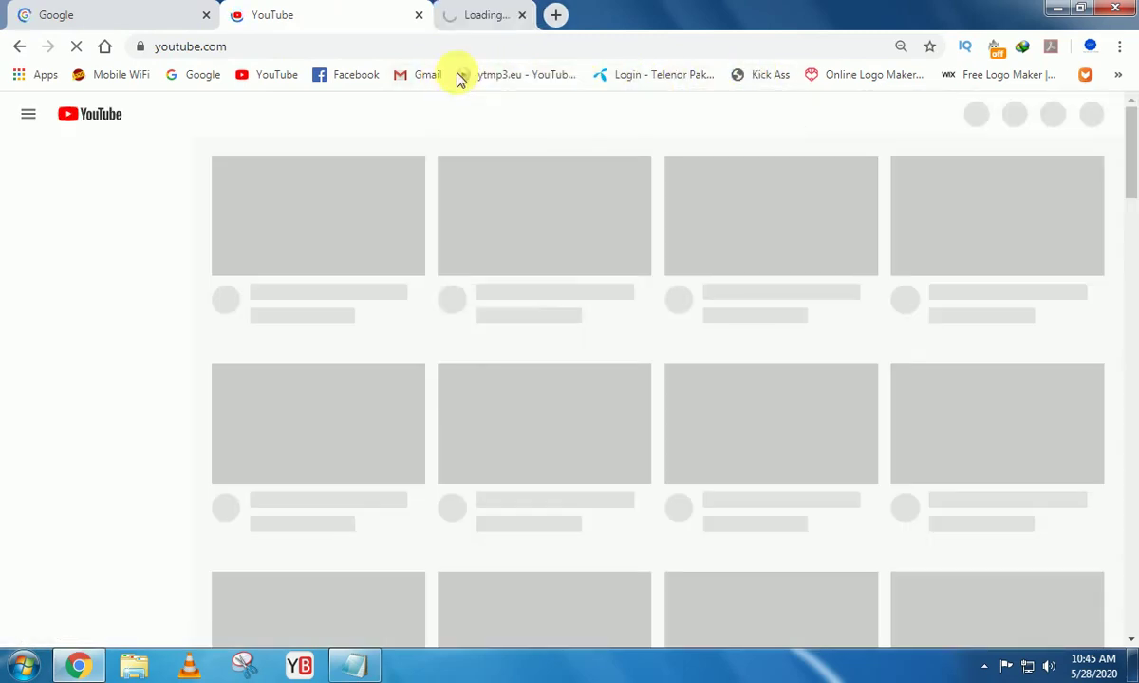
# - Look through the open Gmail, YouTube and Google tabs, ending on the Gmail tab
pyautogui.click(488, 9)
pyautogui.click(313, 9)
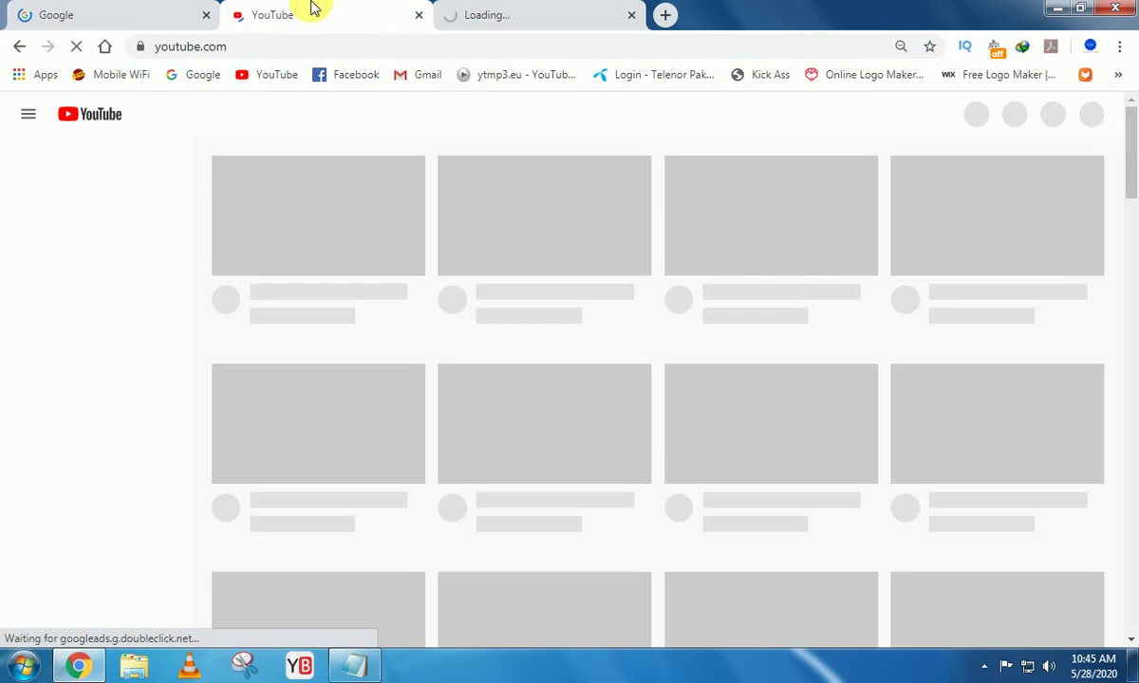
pyautogui.click(147, 7)
pyautogui.click(590, 26)
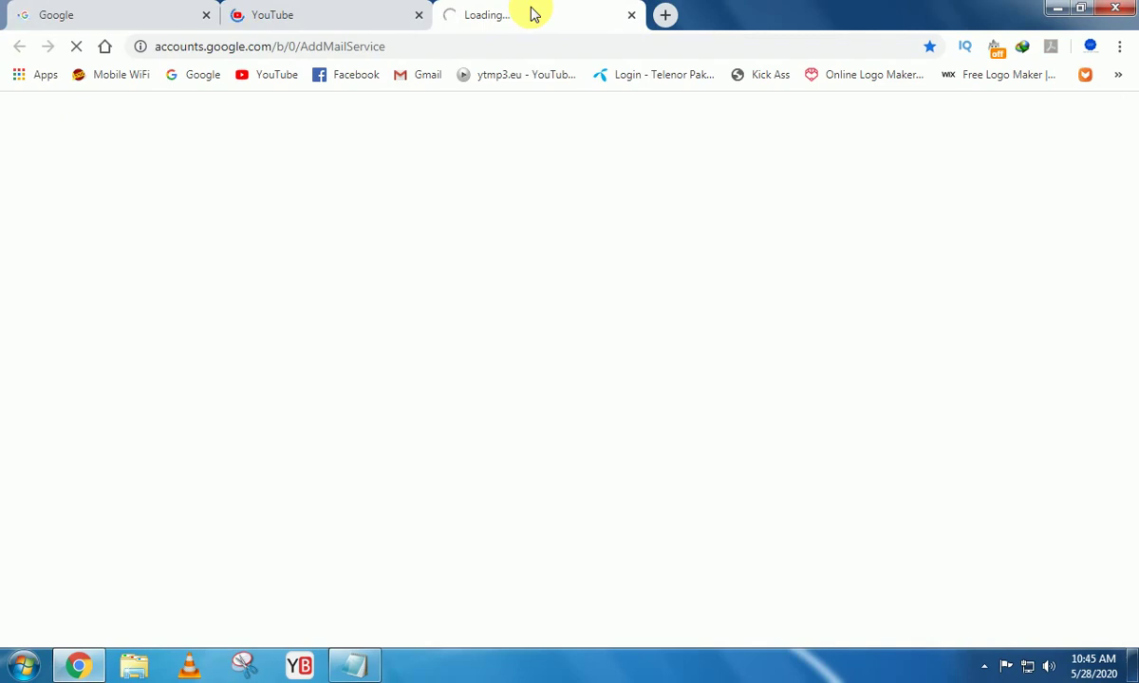
# - Close the Gmail tab and exit the browser with its remaining tabs
pyautogui.click(628, 19)
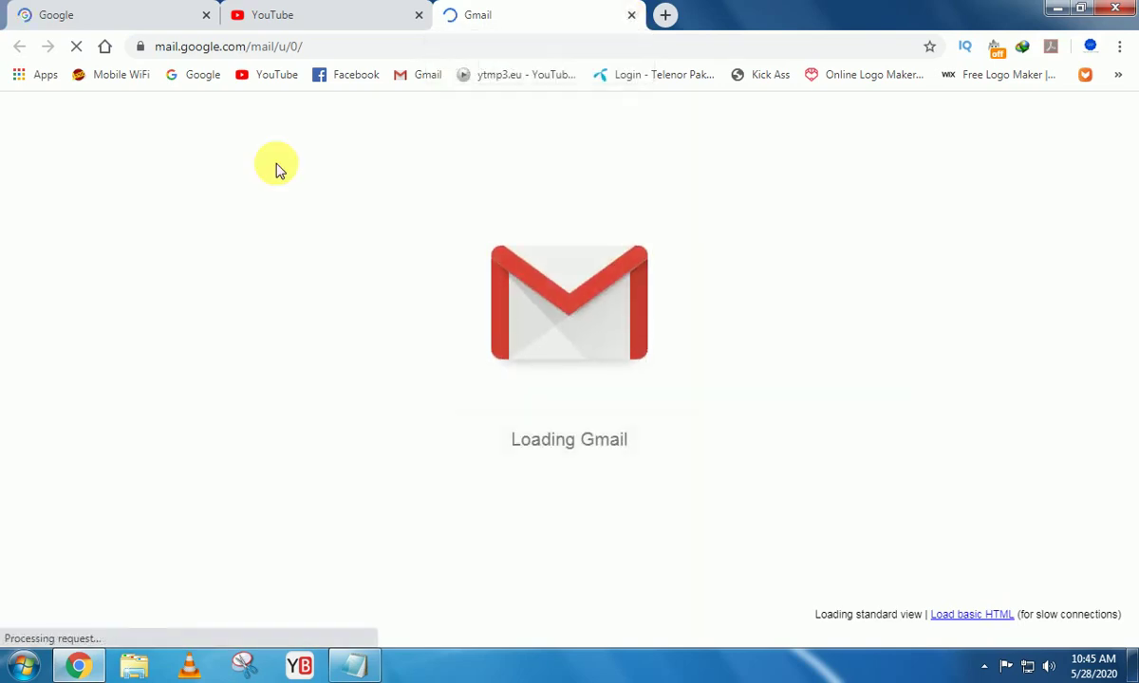
pyautogui.click(633, 17)
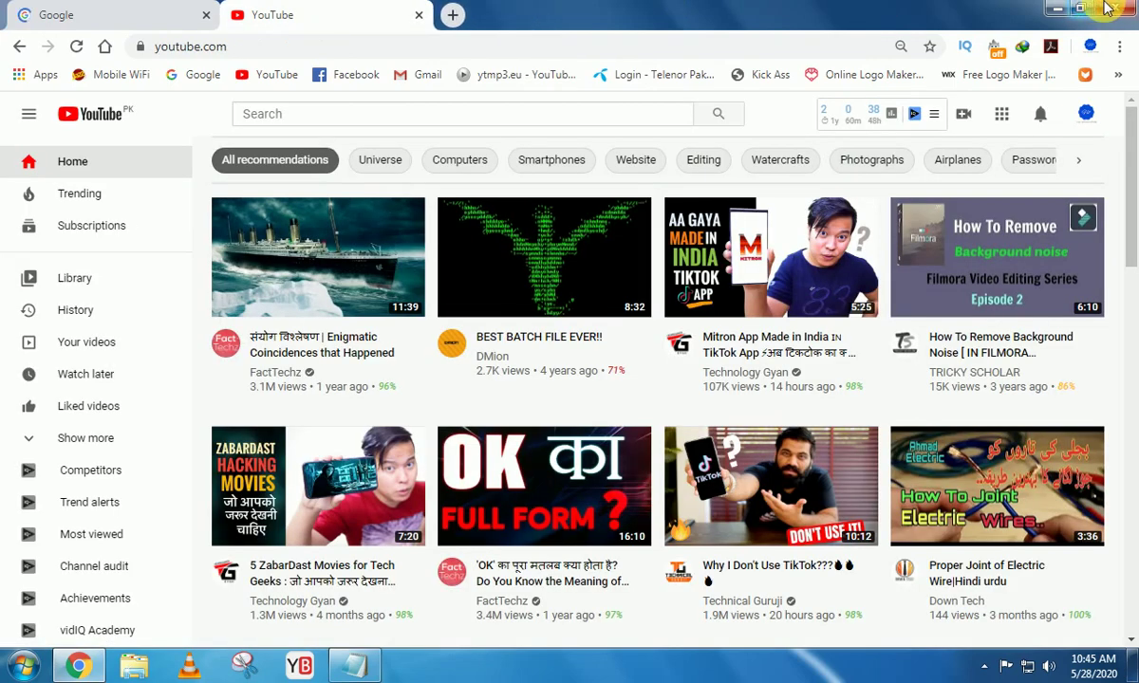
pyautogui.hotkey('alt', 'F4')
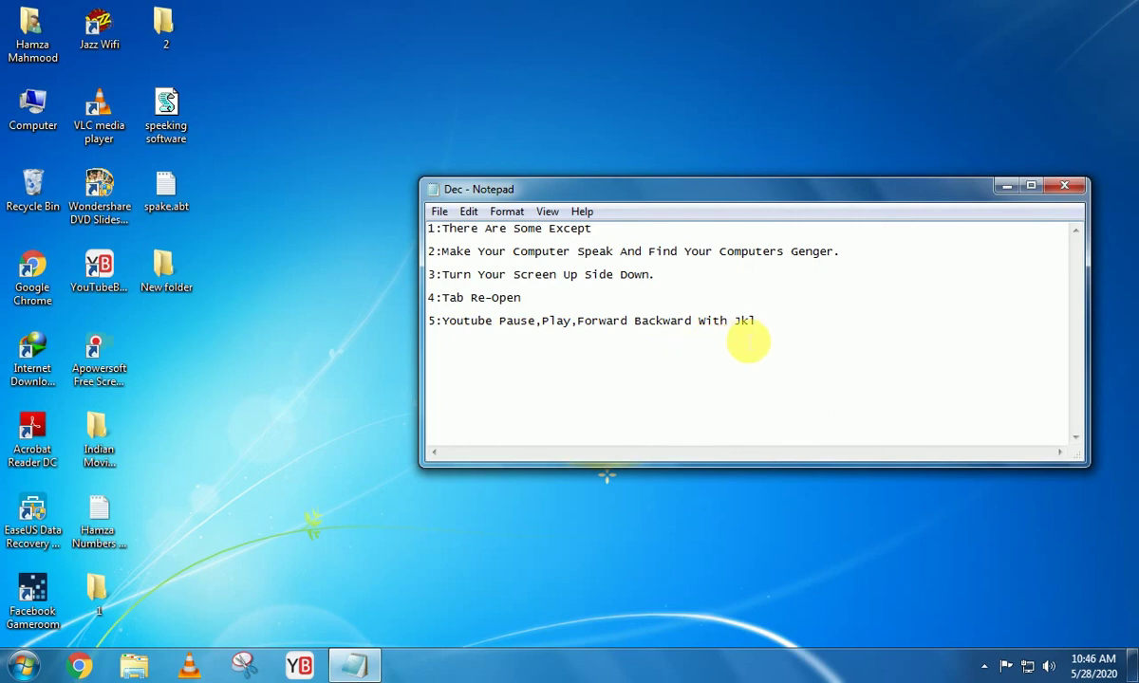
# - Reopen Google Chrome, load YouTube from the bookmarks and search for "song"
pyautogui.click(100, 668)
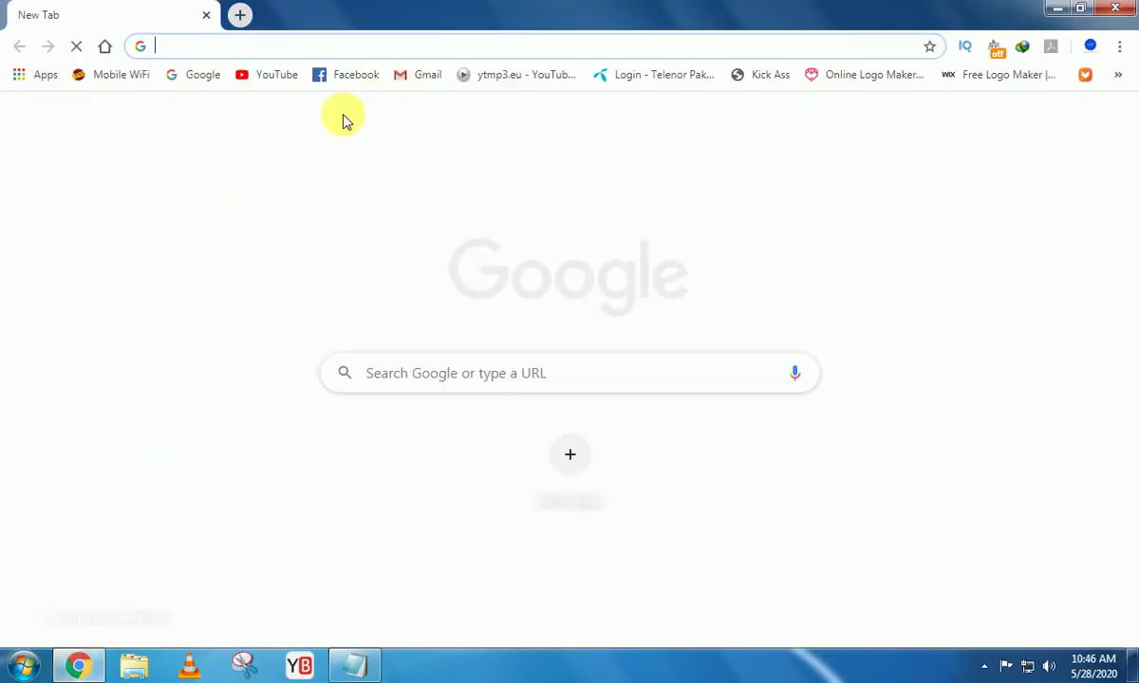
pyautogui.click(271, 85)
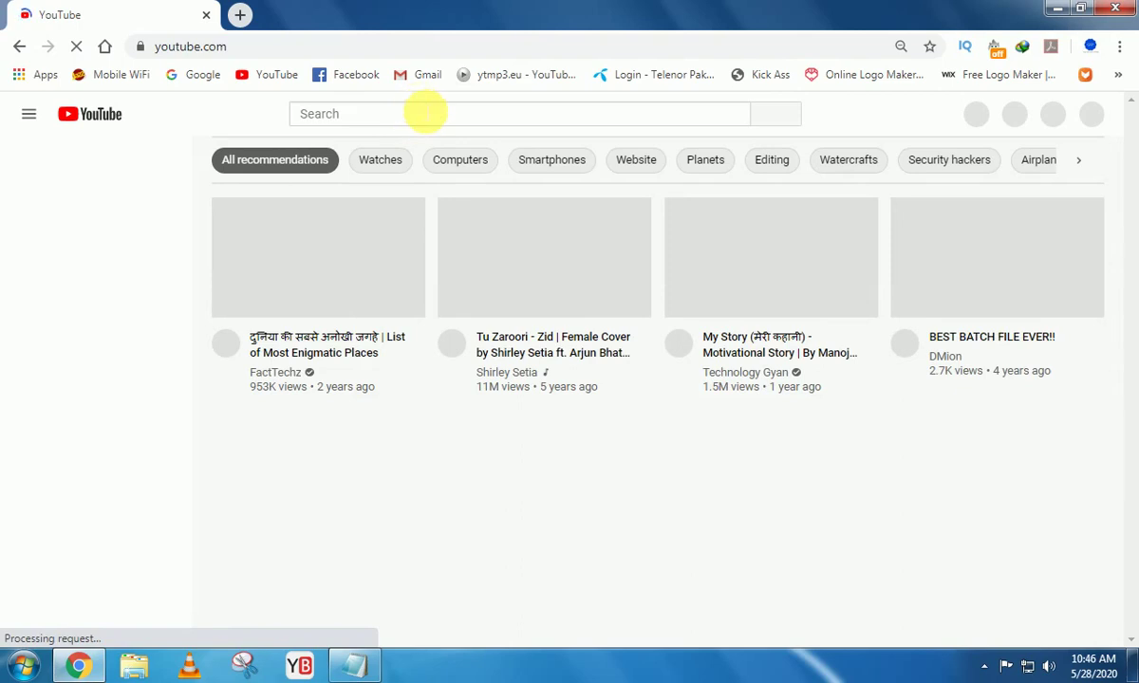
pyautogui.click(424, 113)
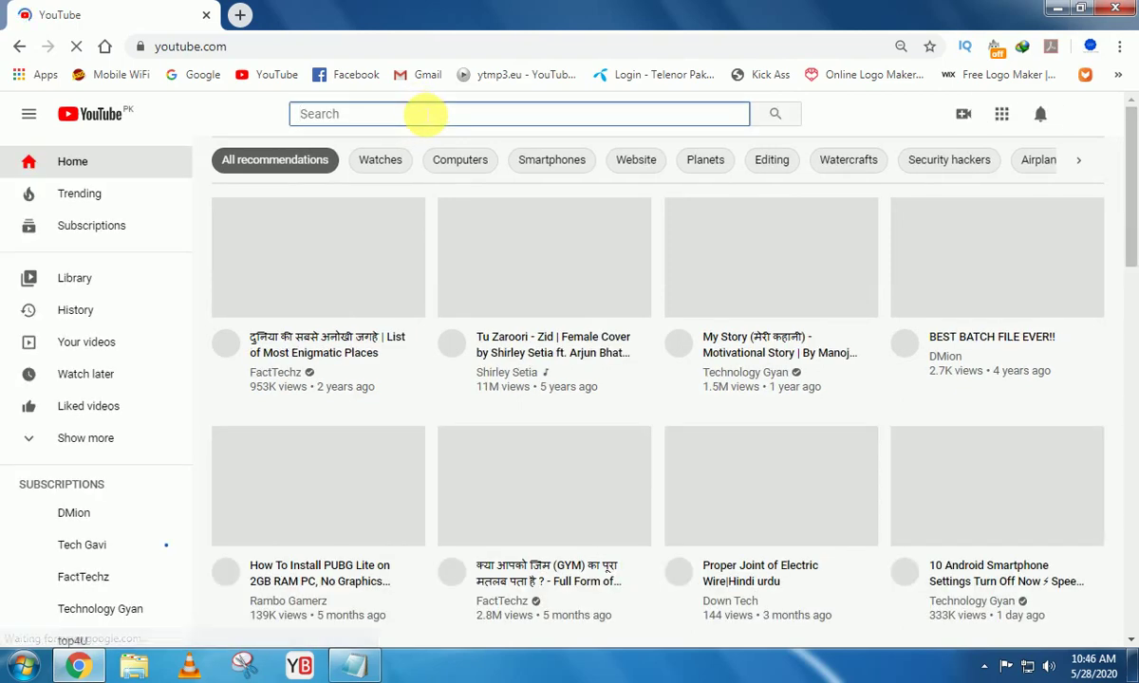
pyautogui.write('s')
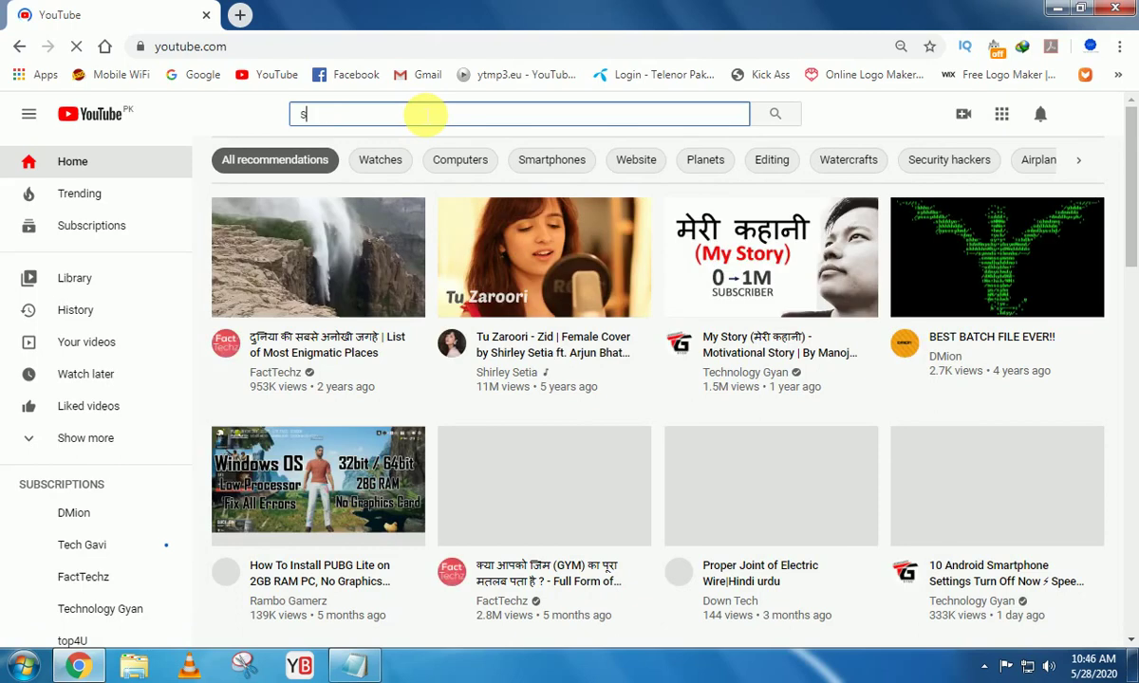
pyautogui.write('ong')
pyautogui.press('Return')
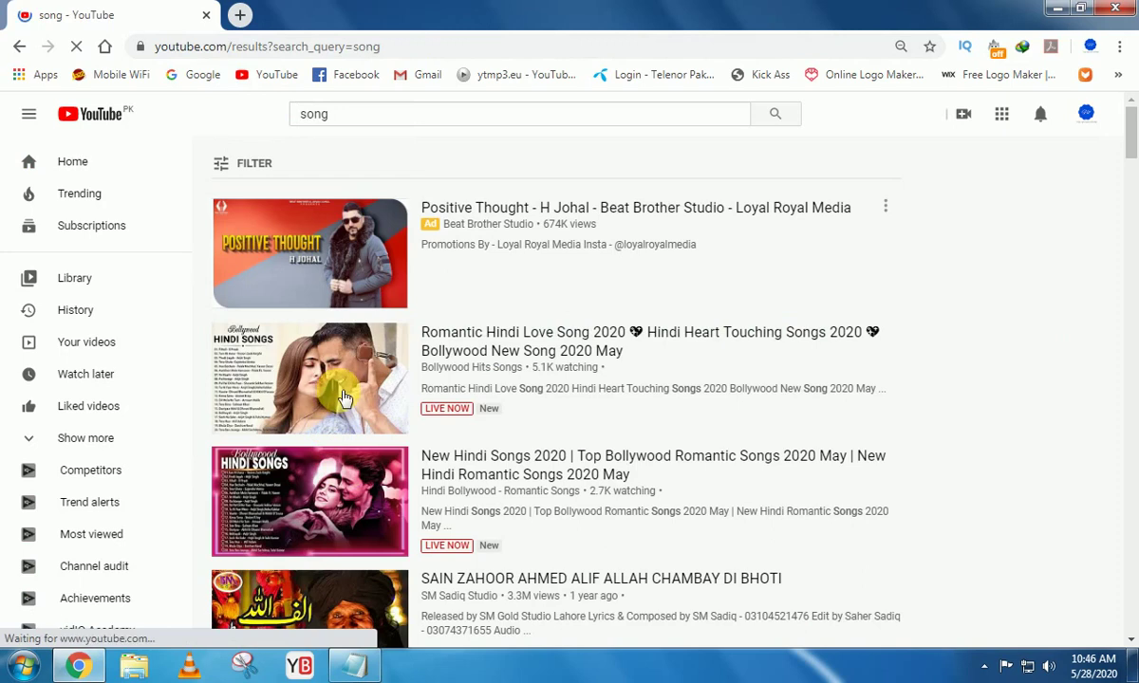
# - Open the "Romantic Hindi Love Song 2020" live stream from the search results and mute its player
pyautogui.click(344, 397)
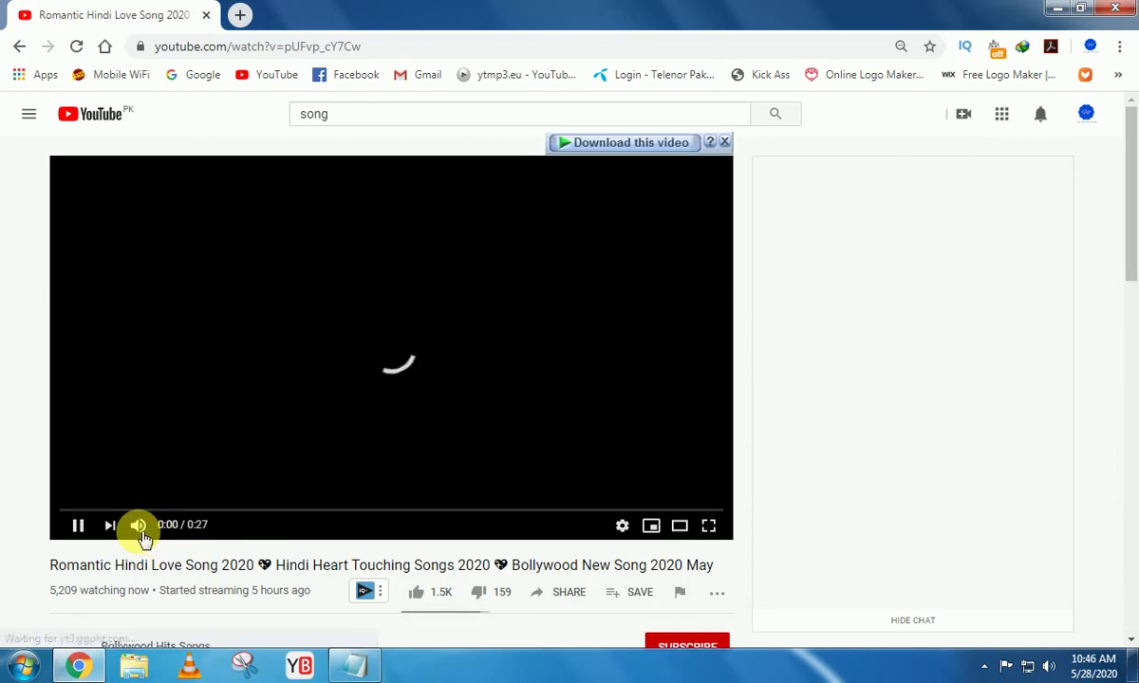
pyautogui.click(139, 527)
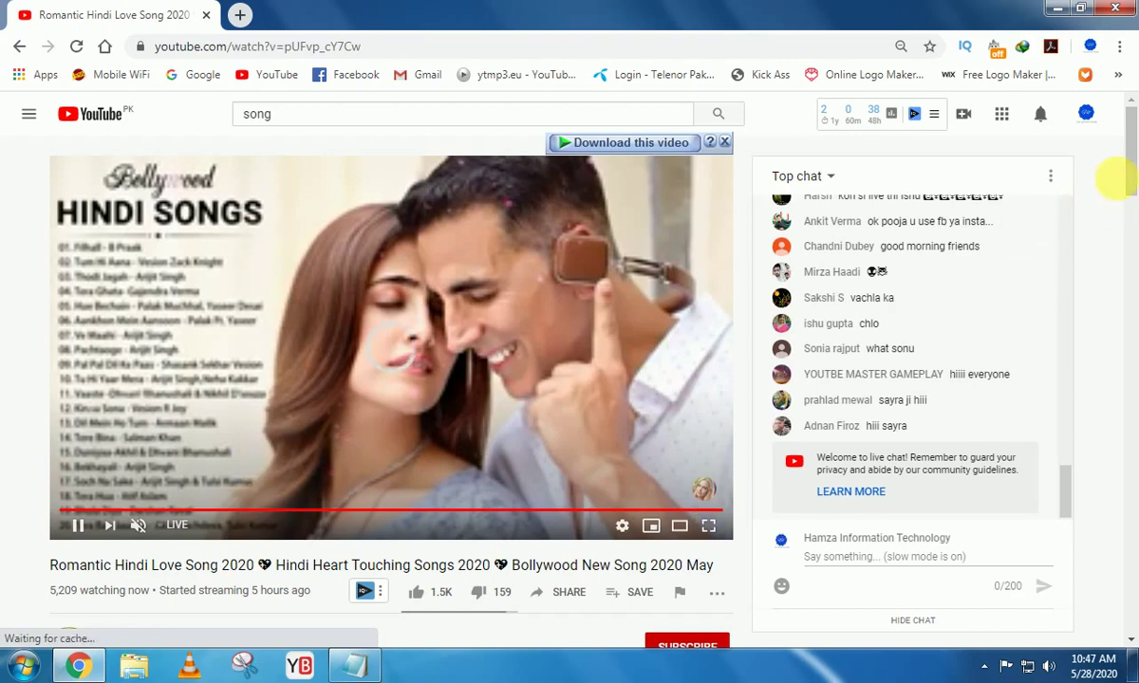
# - Play FactTechz's "Science of Condensation (Winter Fog)" video from the Up next recommendations and return to its player
pyautogui.scroll(-1, 1131, 204)
pyautogui.moveTo(1132, 204); pyautogui.dragTo(1104, 481)
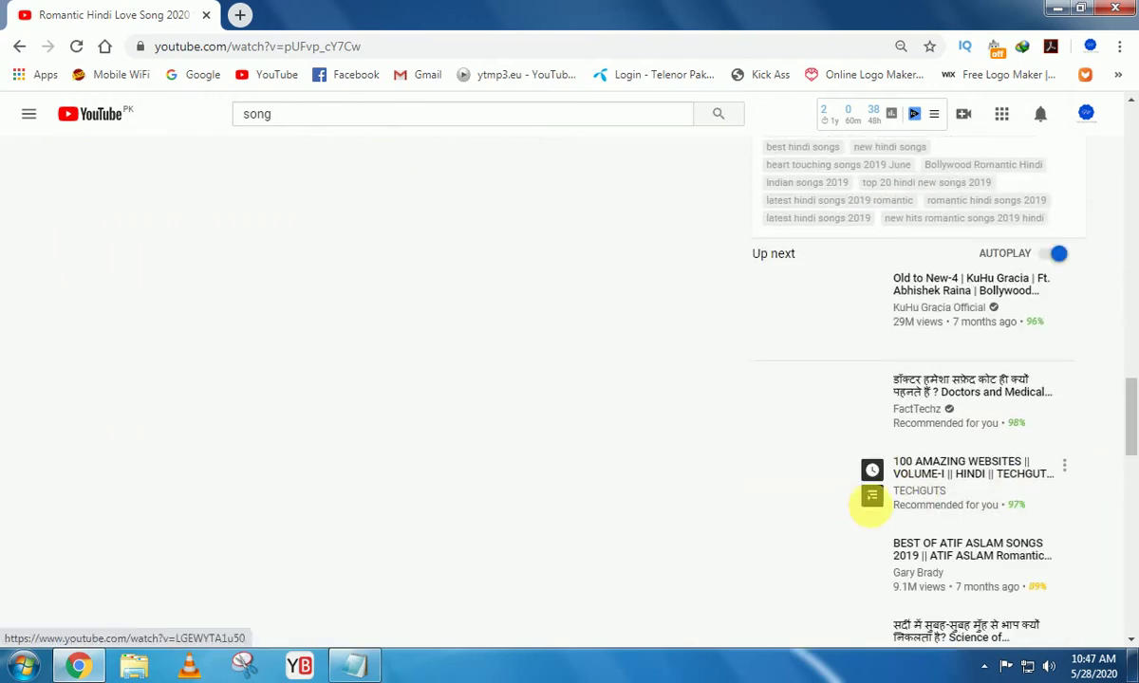
pyautogui.click(839, 570)
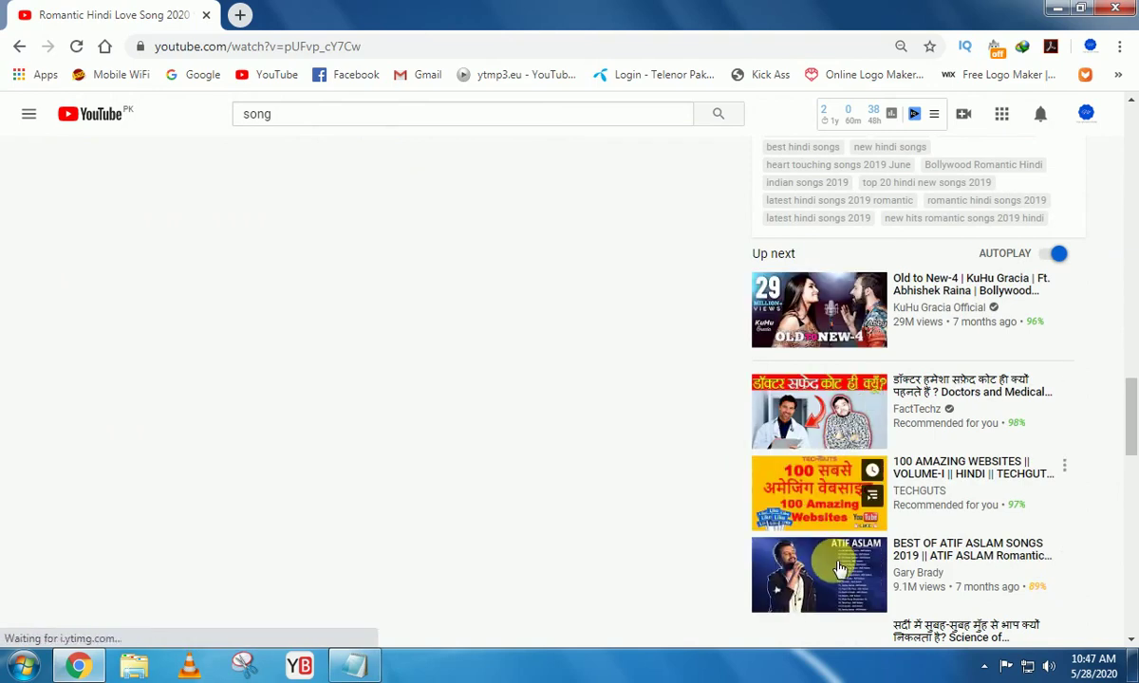
pyautogui.click(839, 576)
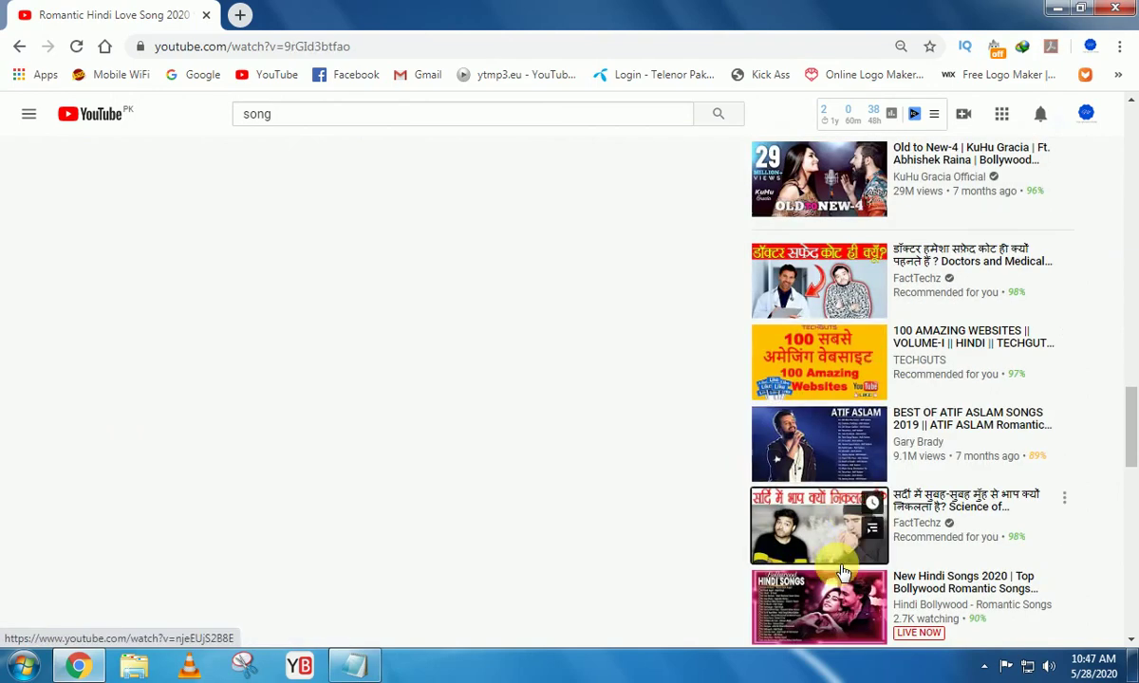
pyautogui.scroll(2, 699, 371)
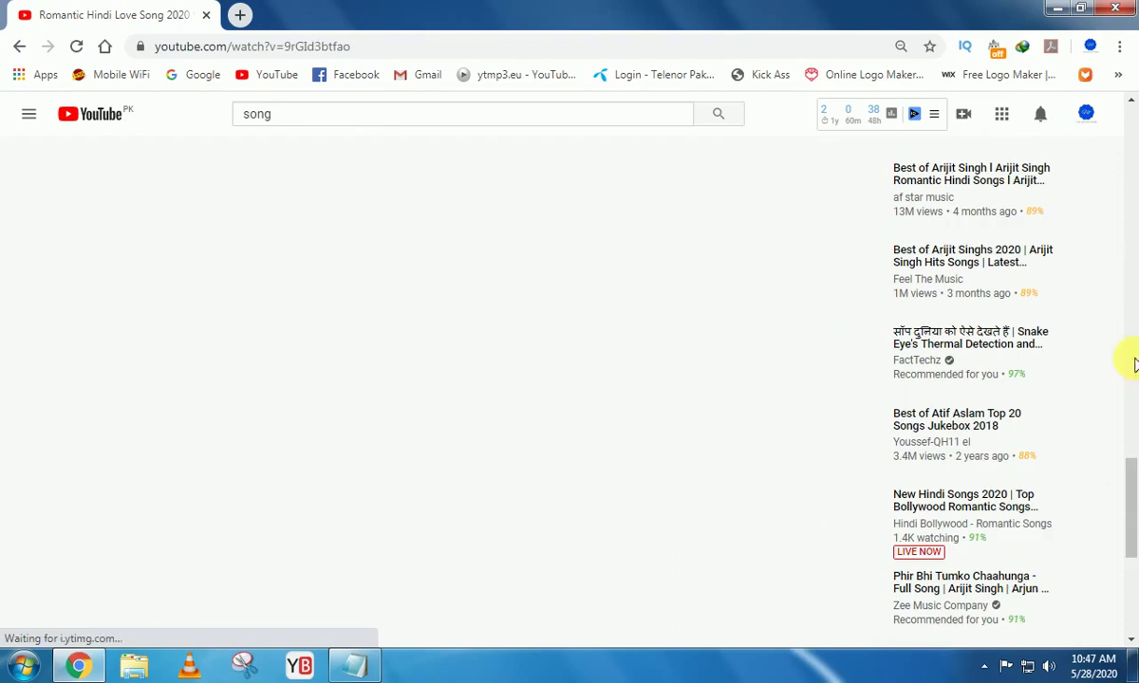
pyautogui.moveTo(1131, 498); pyautogui.dragTo(1127, 156)
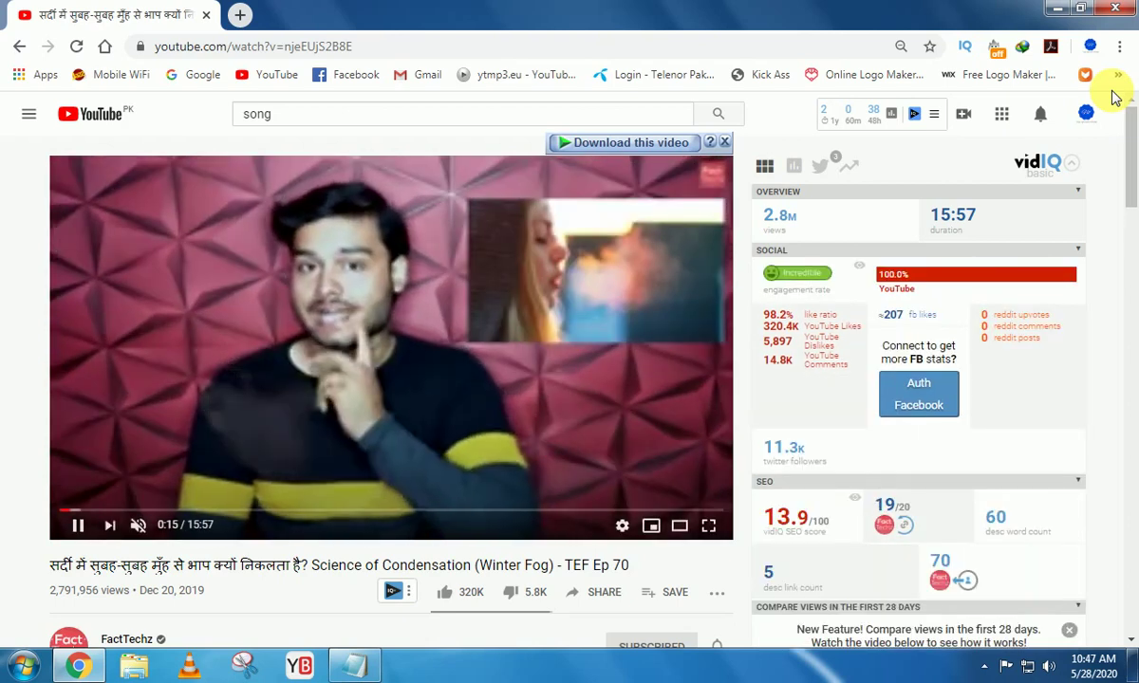
# - Pause the FactTechz video, skip it back 10 seconds and toggle playback again
pyautogui.press('space')
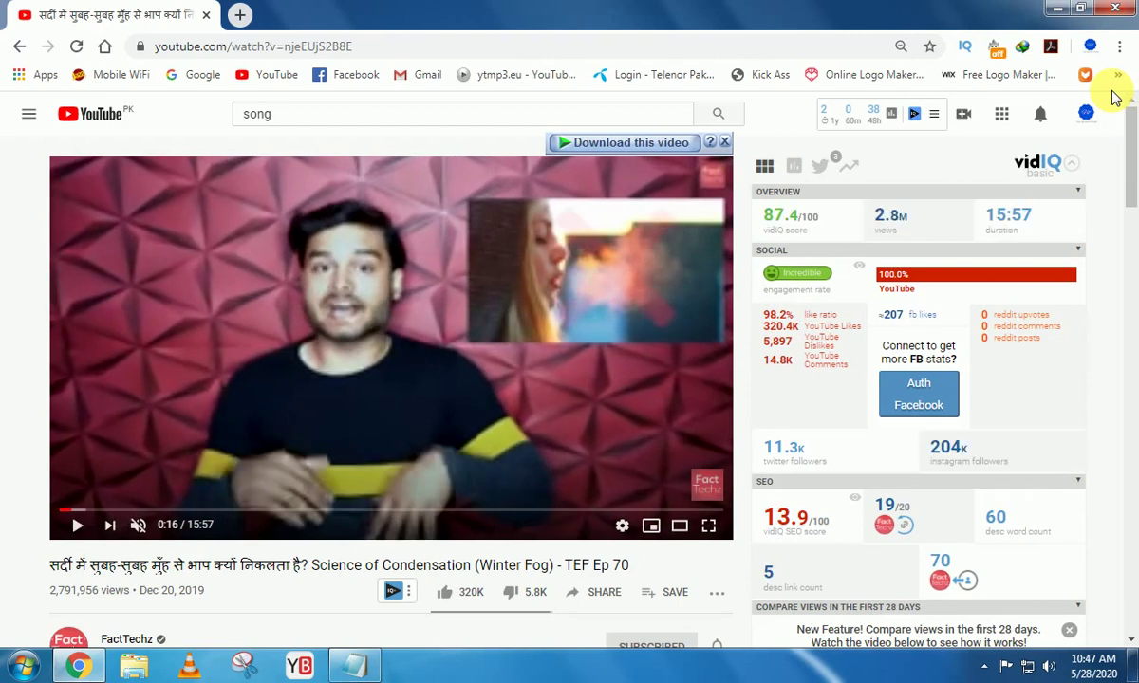
pyautogui.press('j')
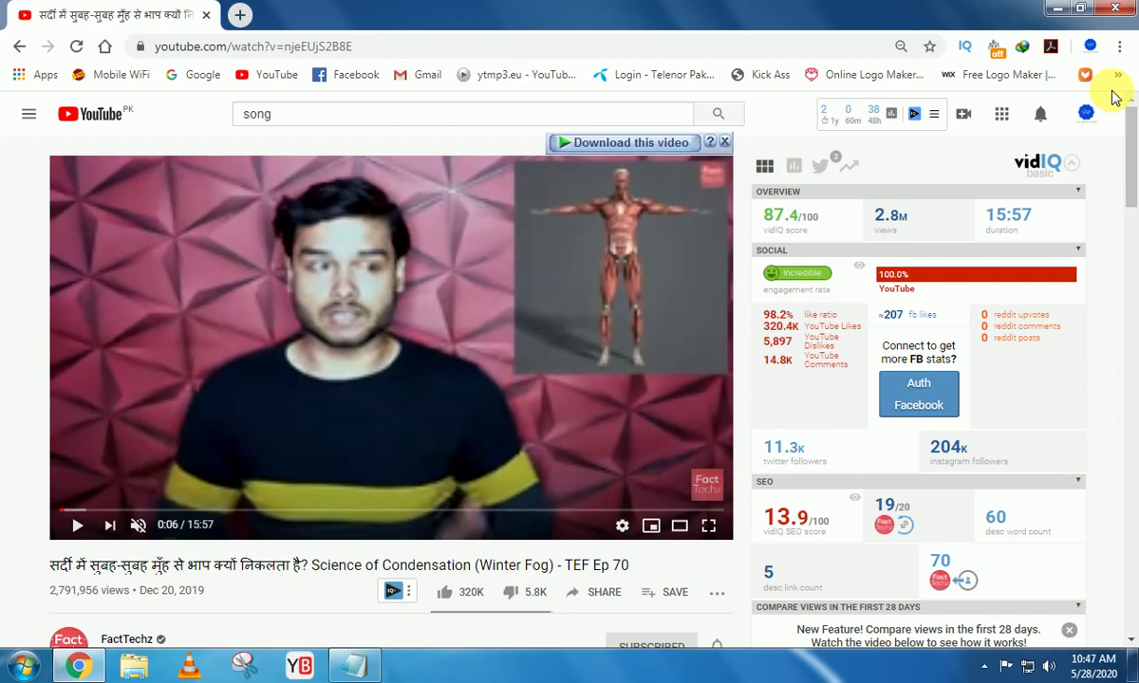
pyautogui.press('k')
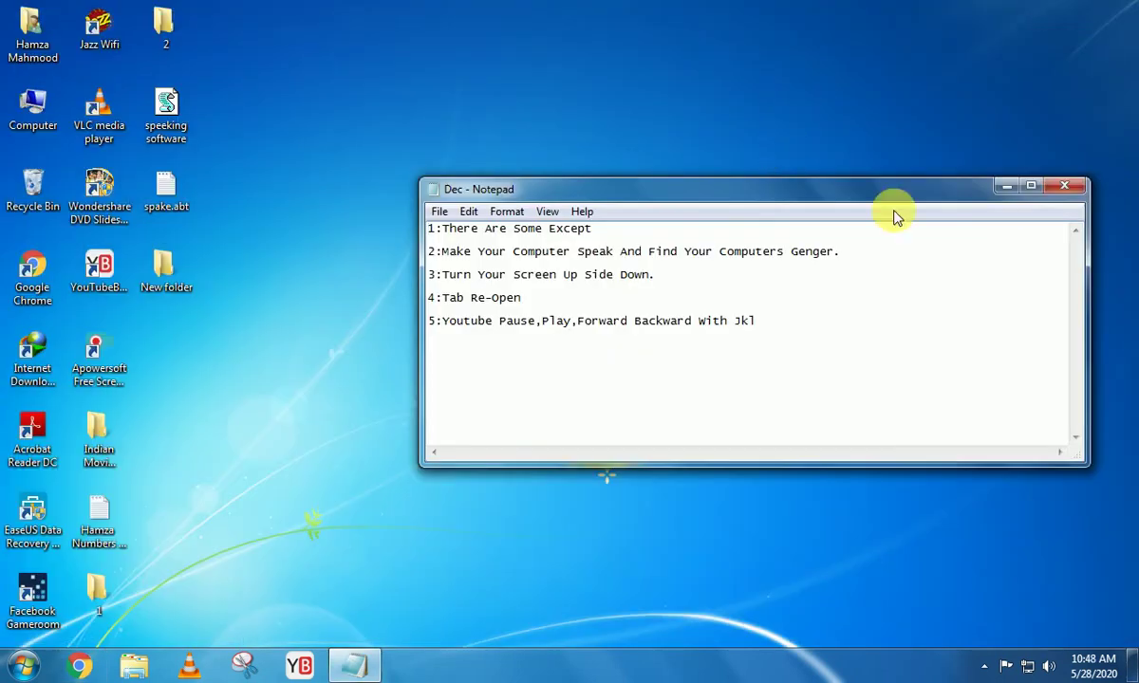
# - Close the Dec text file listing the tricks in Notepad
pyautogui.click(1061, 186)
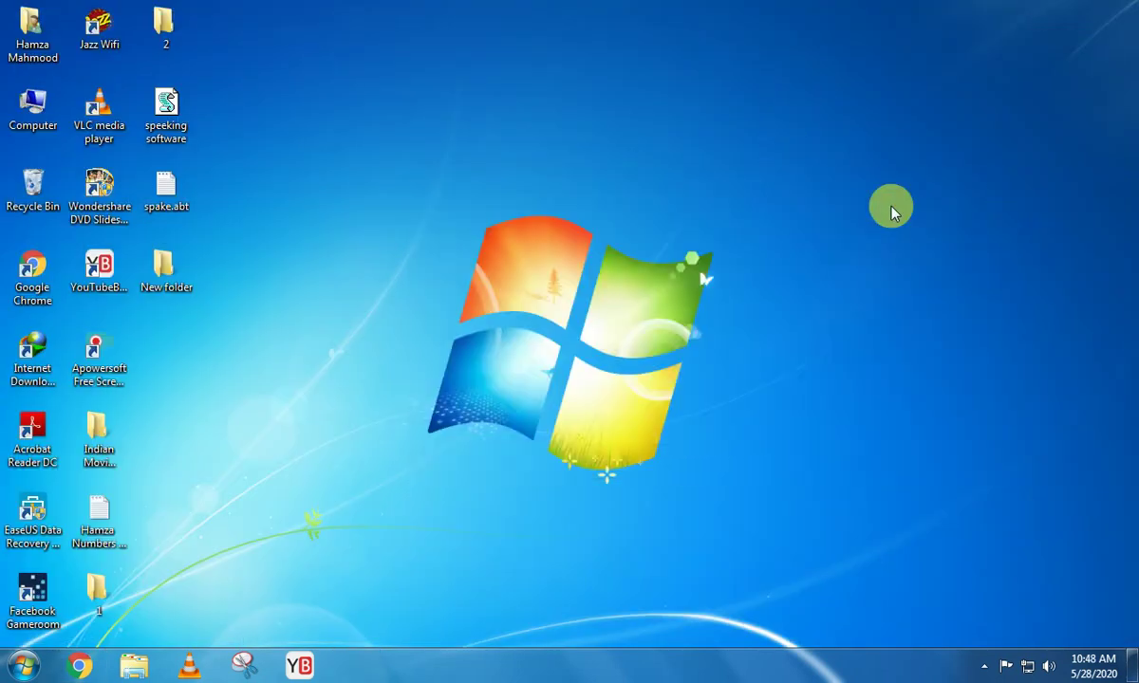